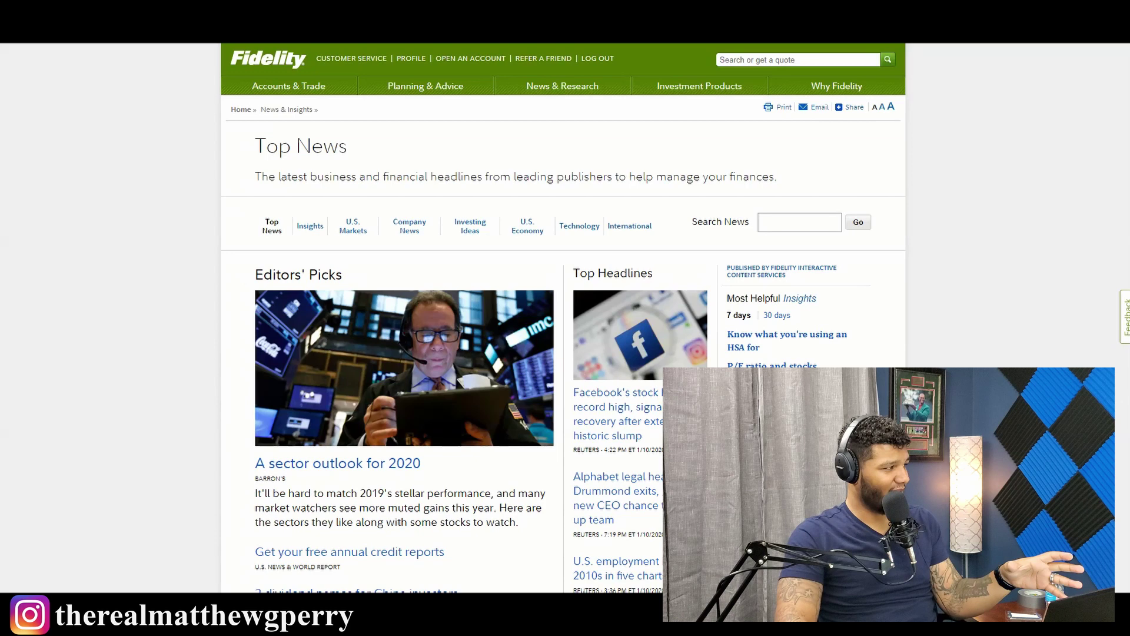
- Open the U.S. Markets news and look over its headlines and filter options
mouse_move(575, 101)
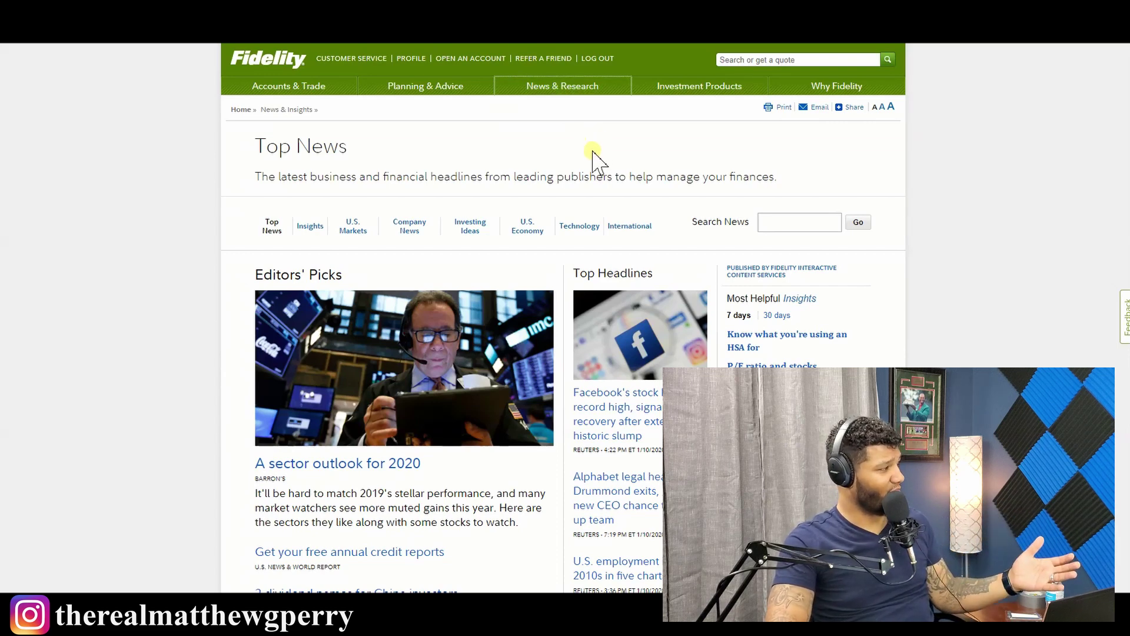
scroll(415, 159, "down", 1)
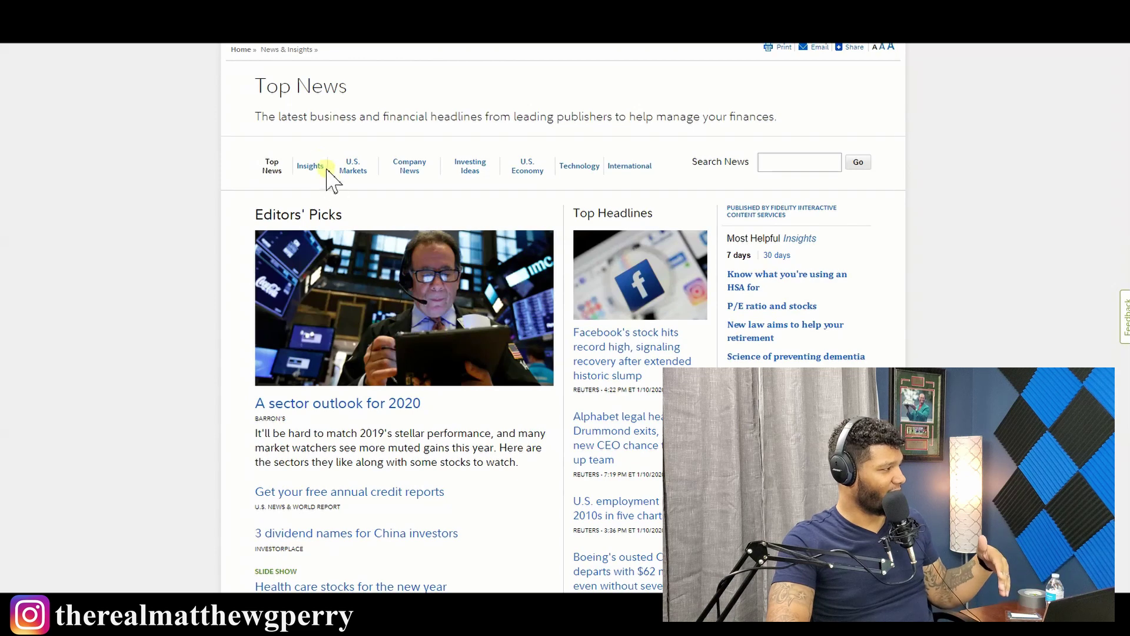
left_click(355, 170)
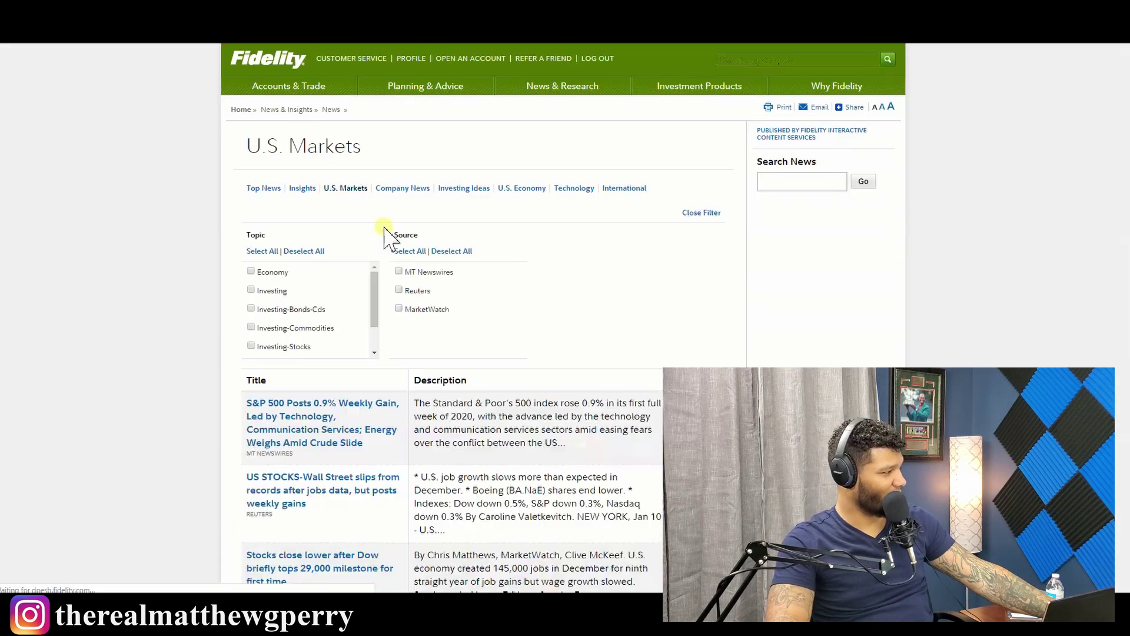
scroll(478, 312, "down", 1)
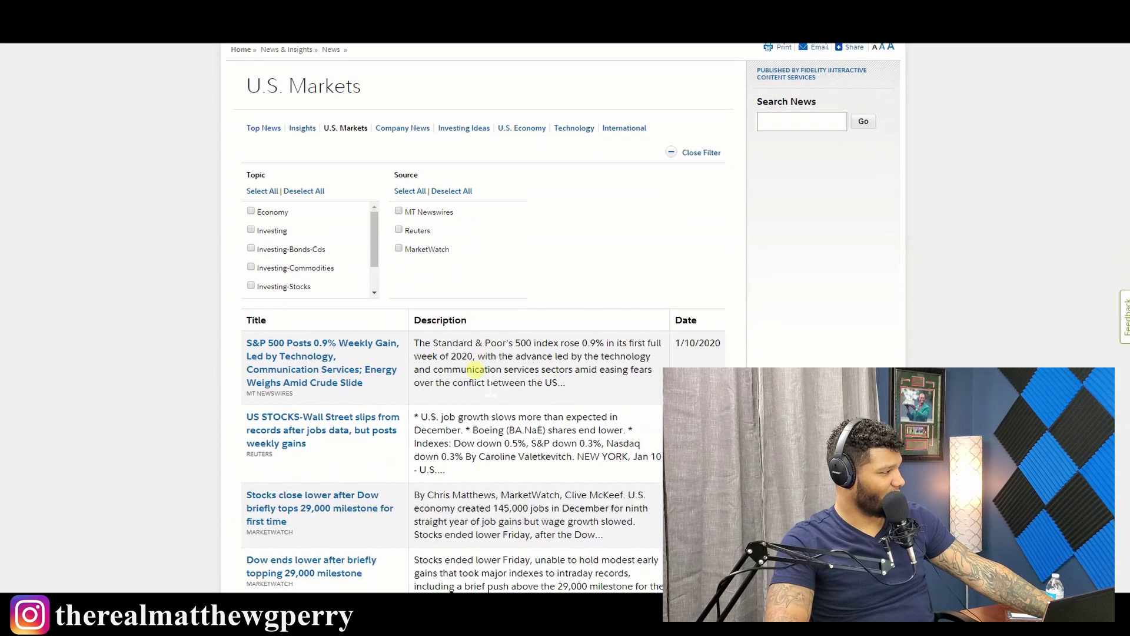
scroll(356, 312, "up", 1)
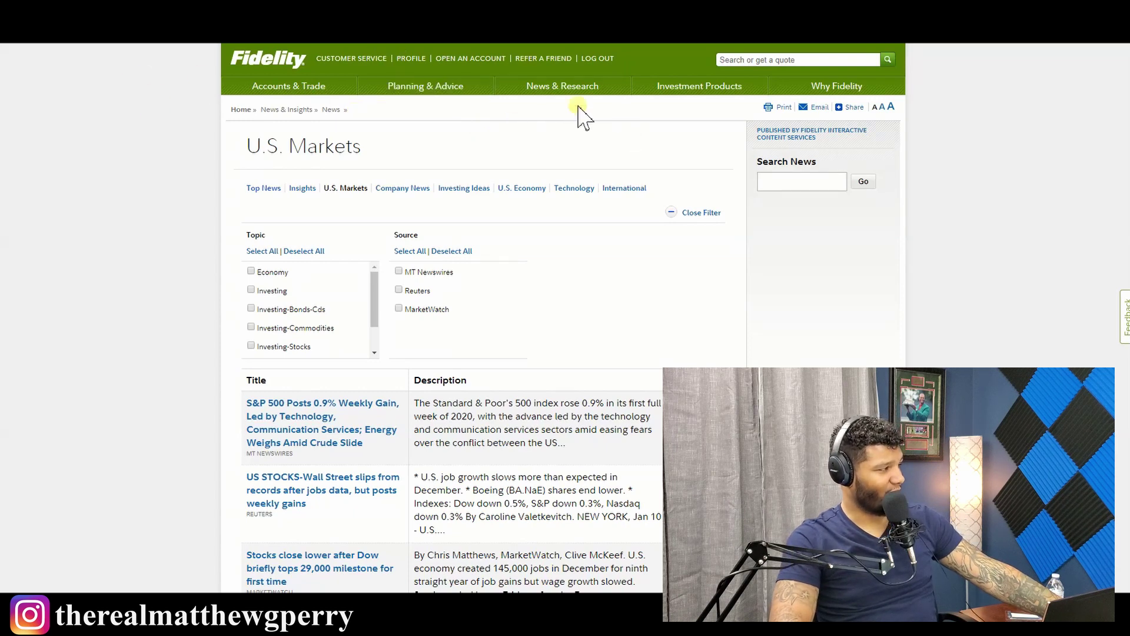
- Return to the main Top News page and look through the Editors' Picks and Top Headlines
left_click(536, 118)
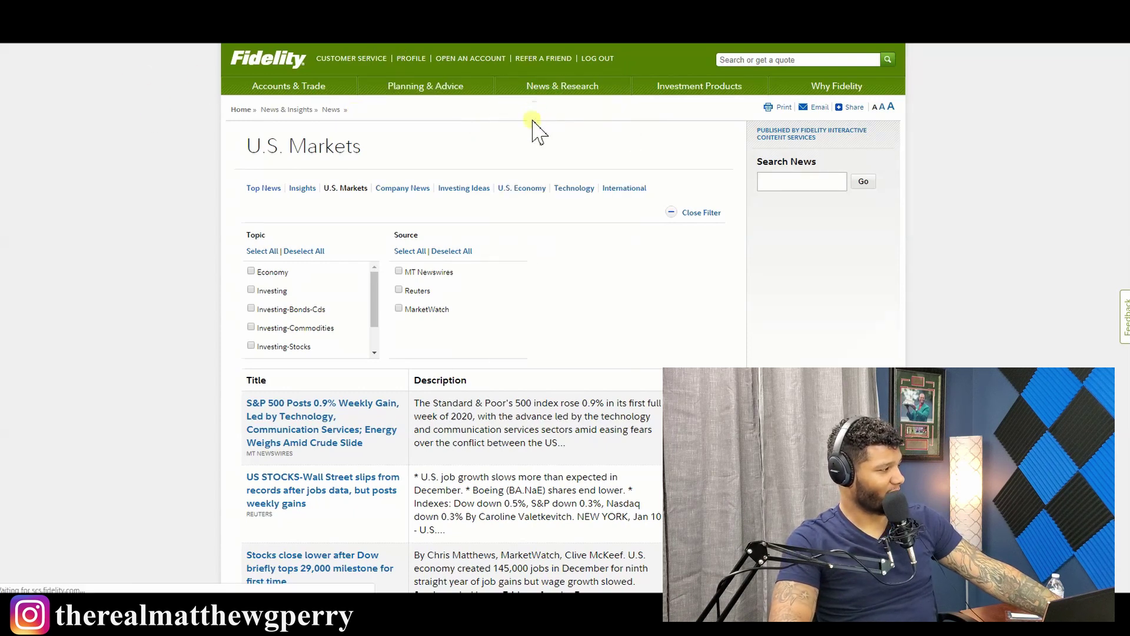
scroll(625, 354, "down", 1)
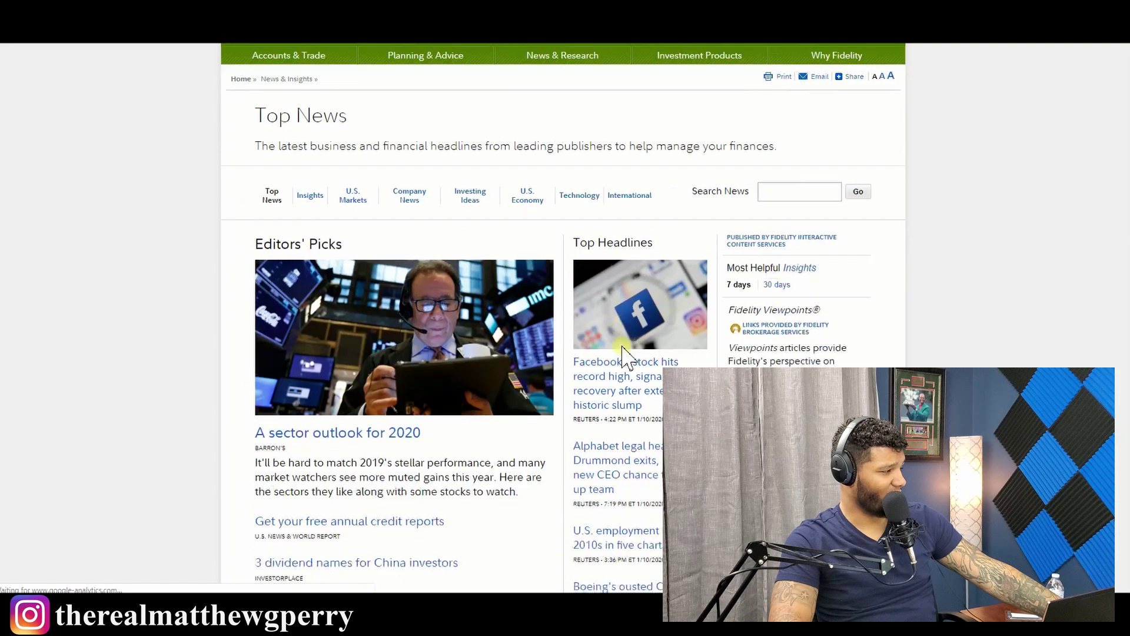
scroll(625, 353, "down", 3)
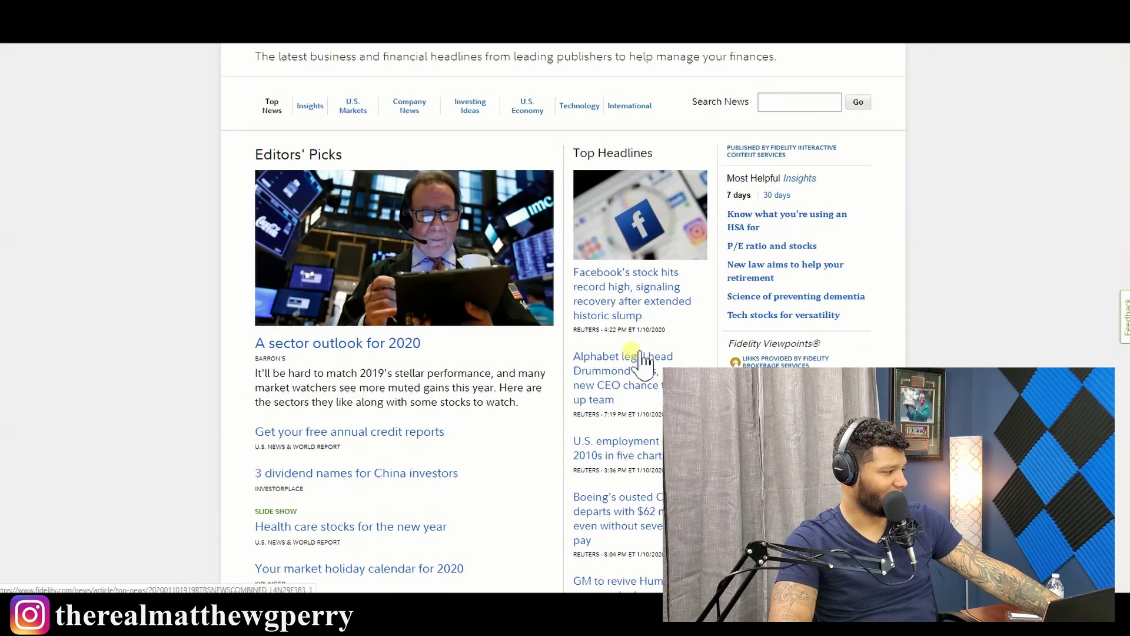
scroll(645, 362, "up", 4)
- Open the Watch List page, check its available views with Basic kept, and look over the listed stocks
mouse_move(574, 92)
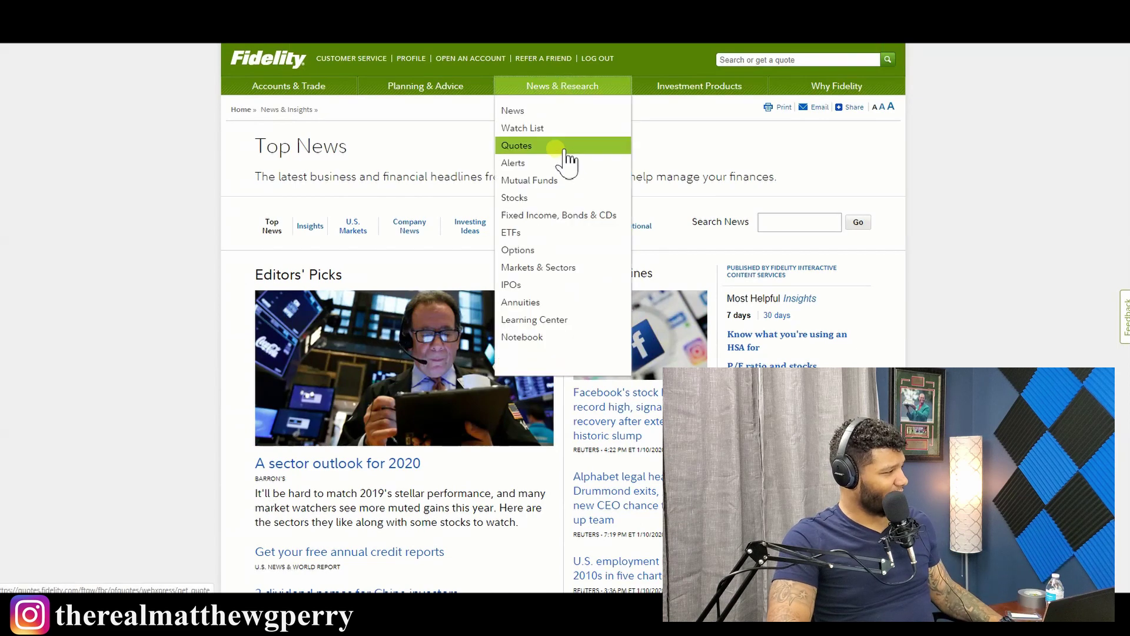
left_click(552, 129)
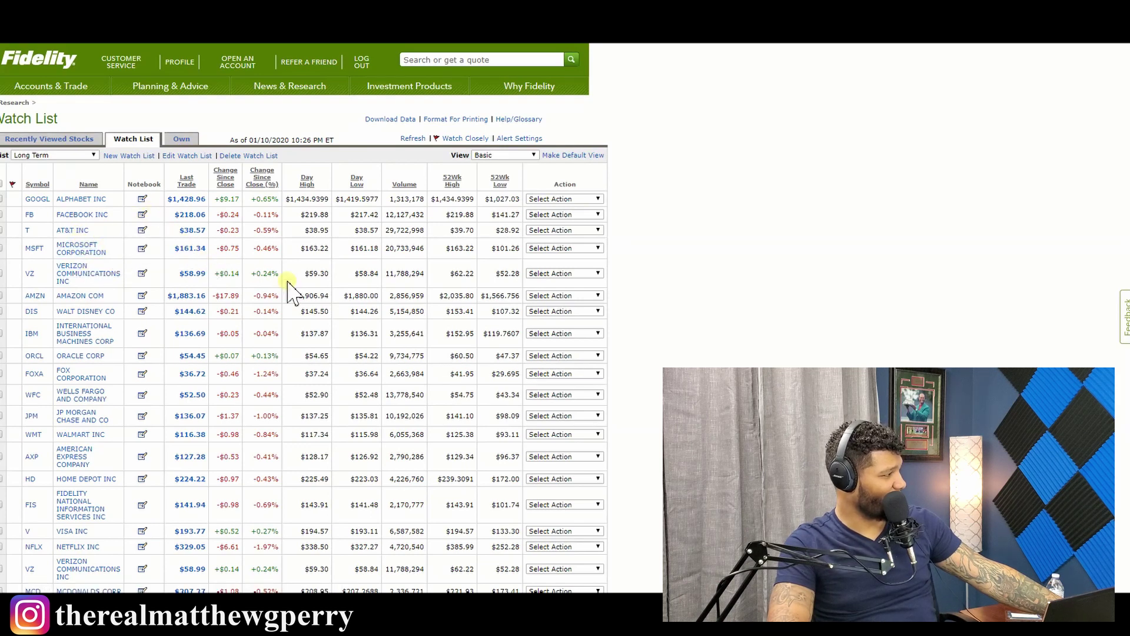
left_click(530, 156)
left_click(518, 192)
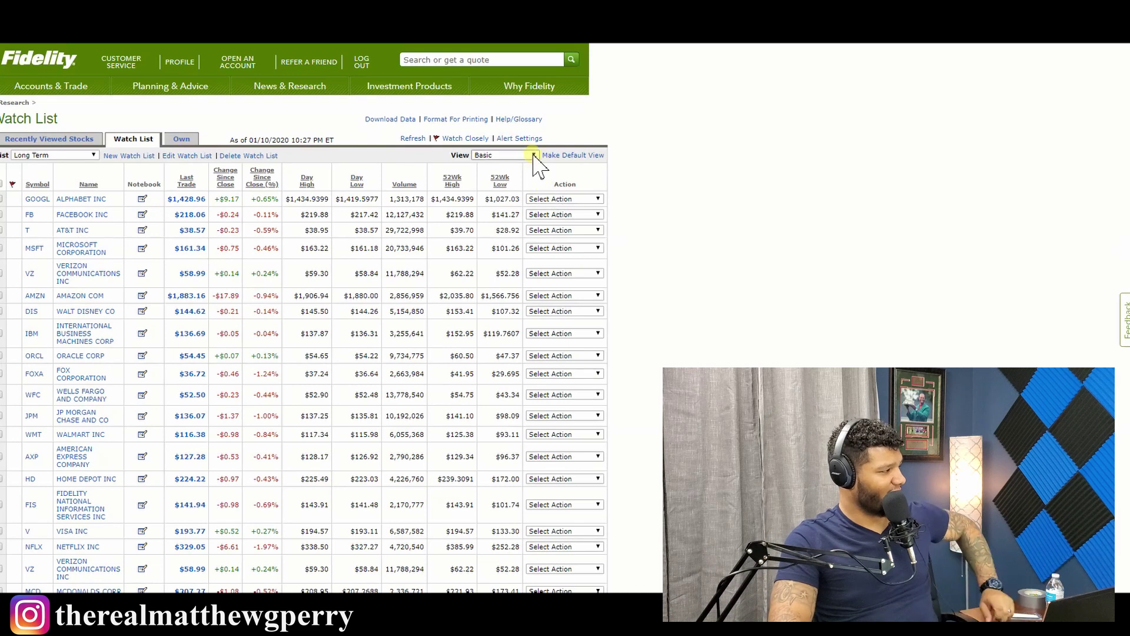
left_click(534, 156)
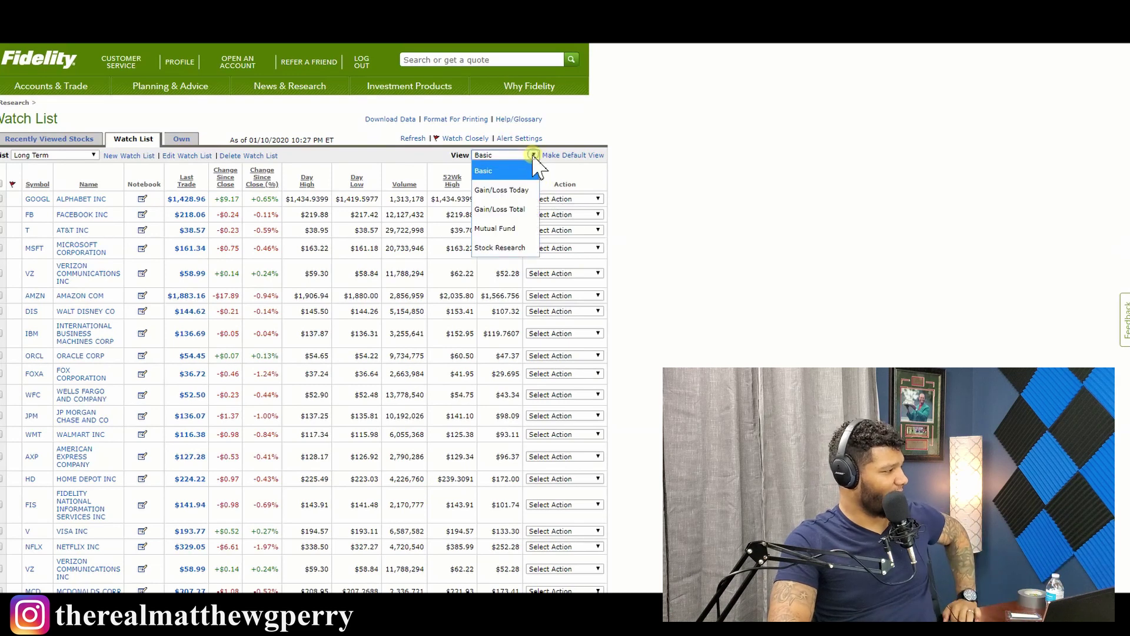
left_click(492, 165)
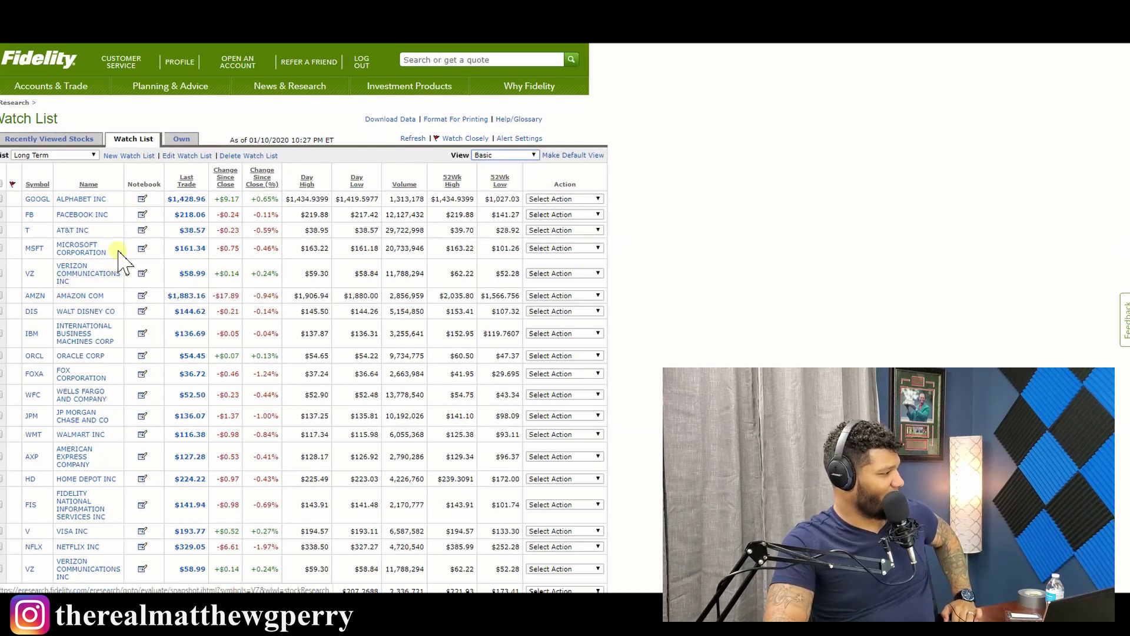
scroll(118, 245, "down", 1)
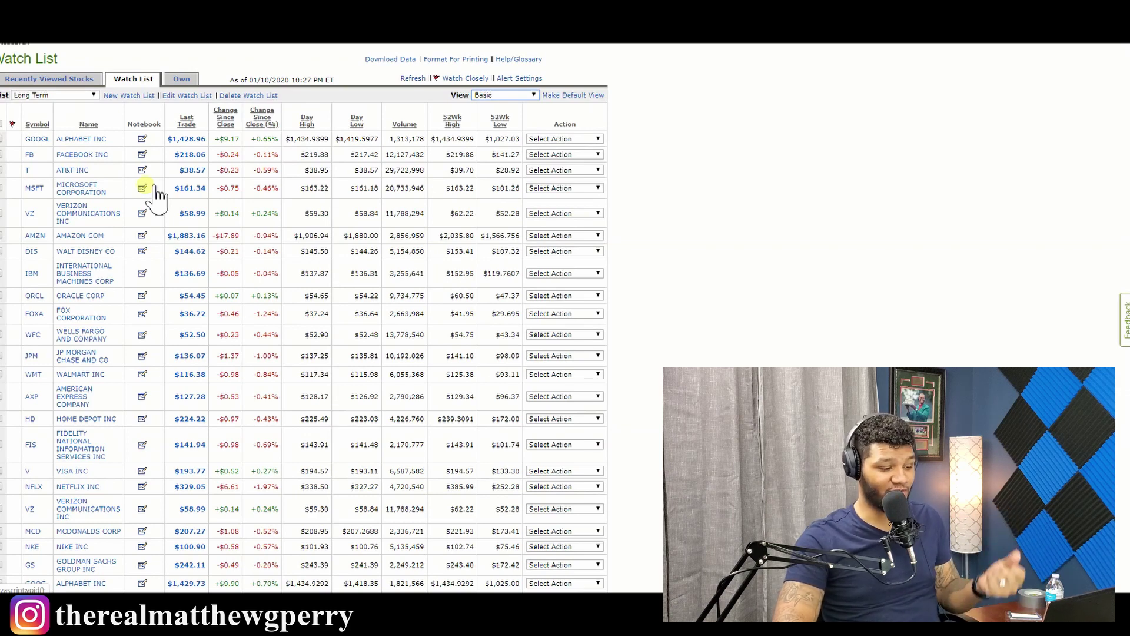
scroll(158, 195, "up", 1)
- Open the Alerts page and go to the Price Triggers setup under Research and Market Monitoring
mouse_move(308, 113)
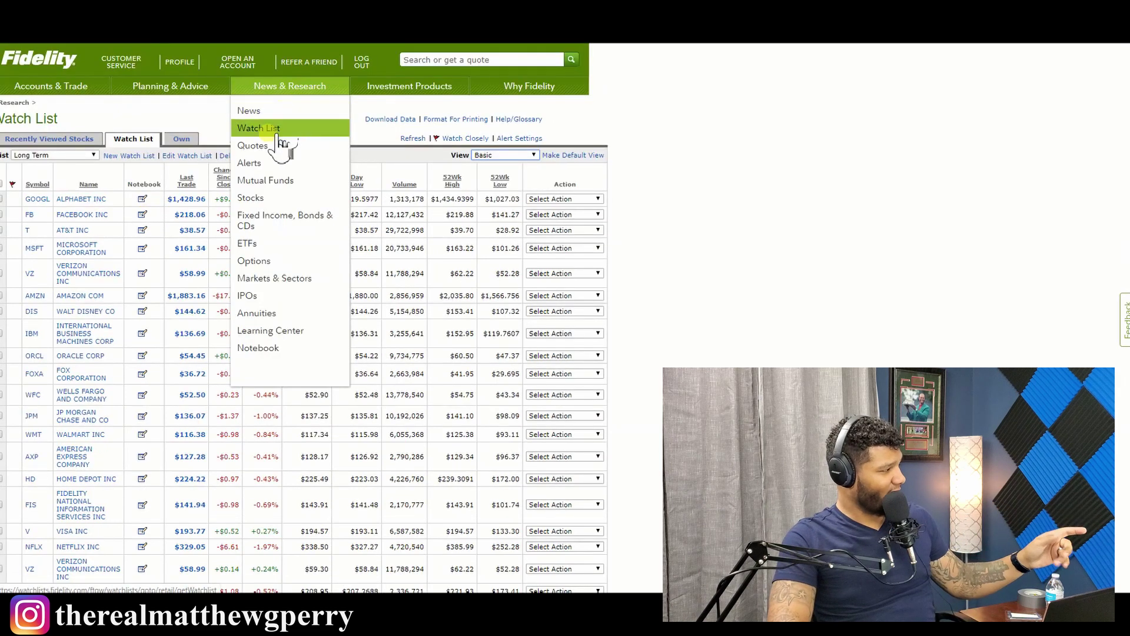
left_click(274, 165)
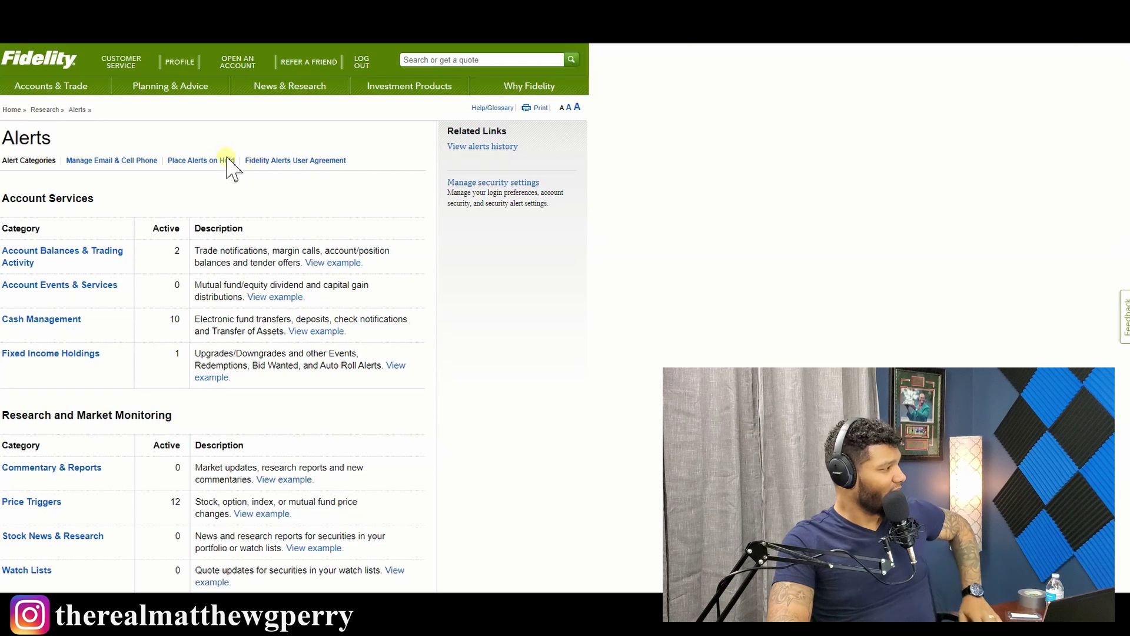
scroll(176, 259, "down", 1)
scroll(151, 295, "down", 3)
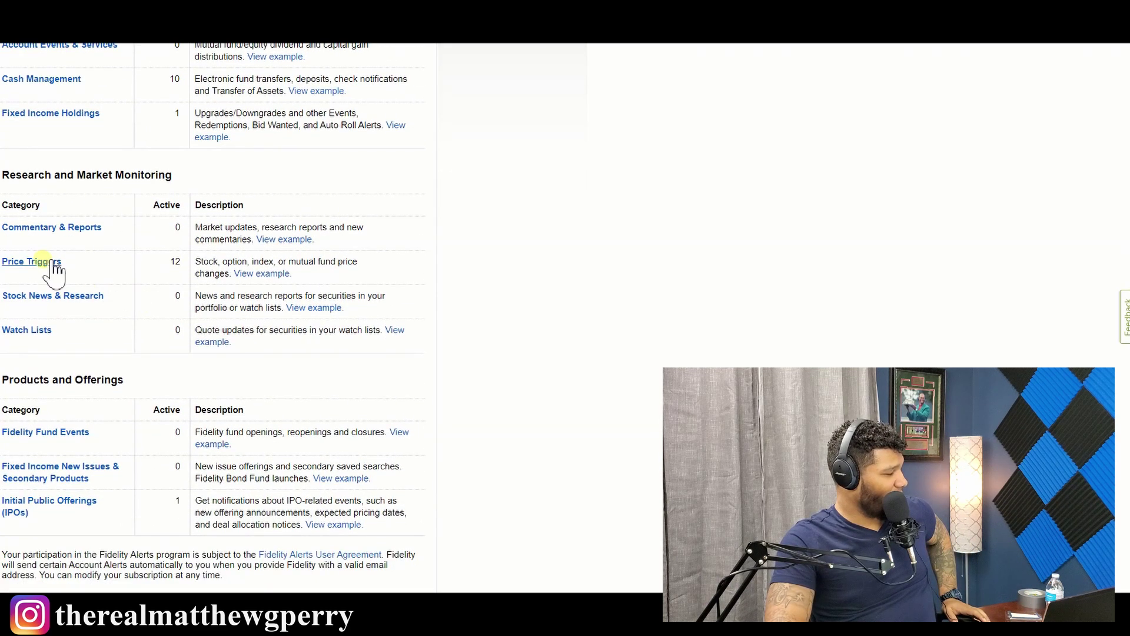
left_click(47, 266)
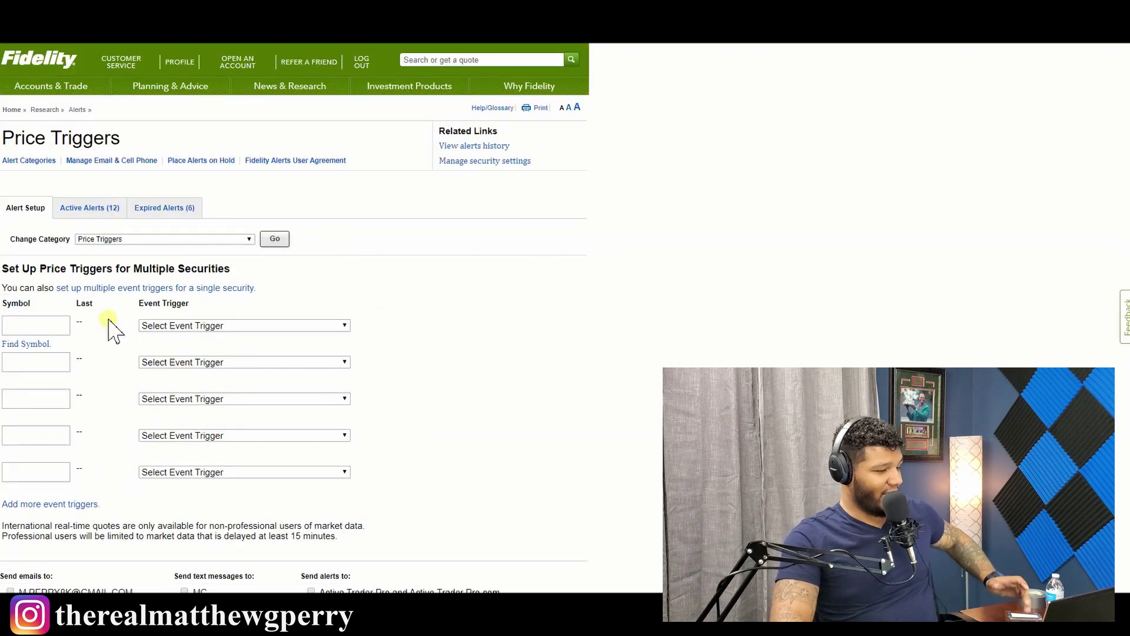
- Enter FB as the symbol of the first price trigger
scroll(117, 319, "down", 1)
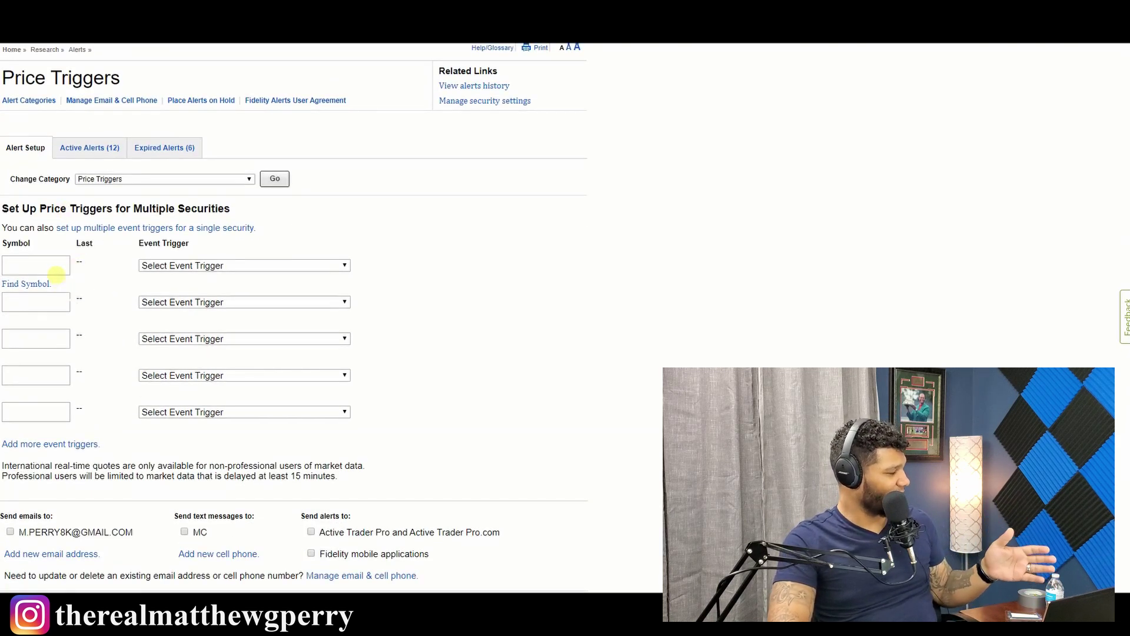
left_click(58, 266)
type("FB")
left_click(112, 285)
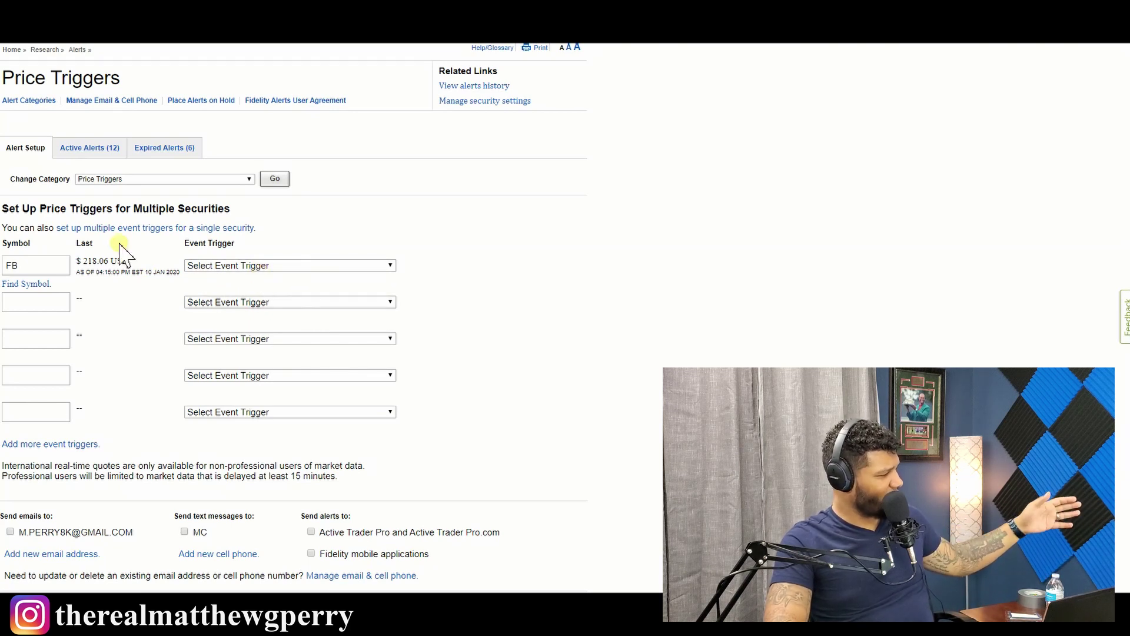
- Set the FB event trigger to Drops below (USD) with a value of 200 and the note "buy"
left_click(235, 266)
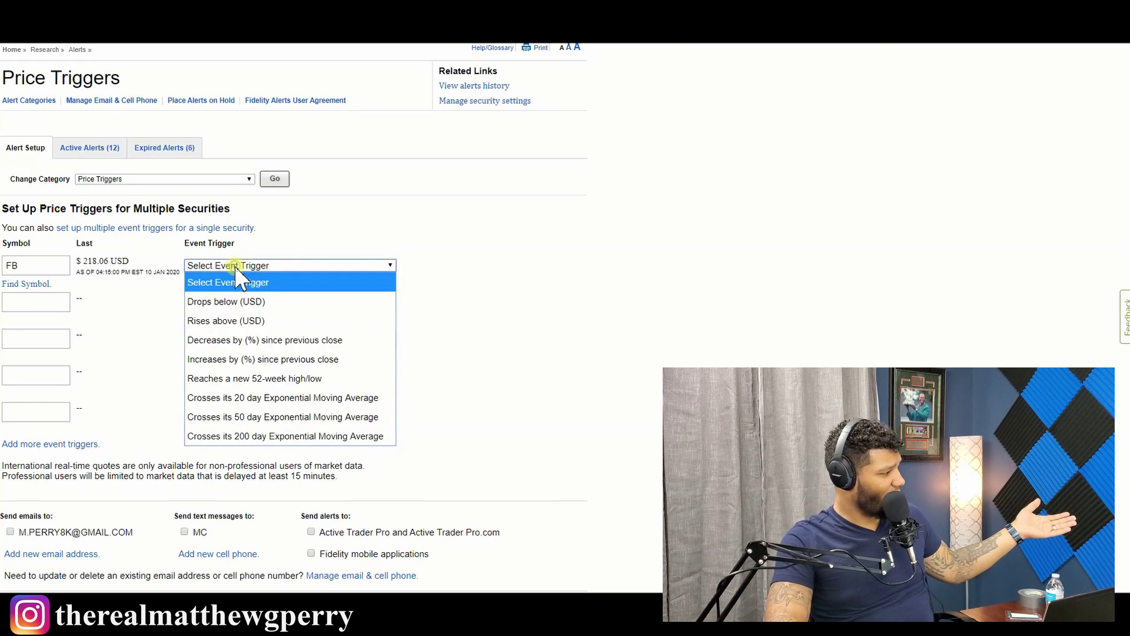
left_click(229, 302)
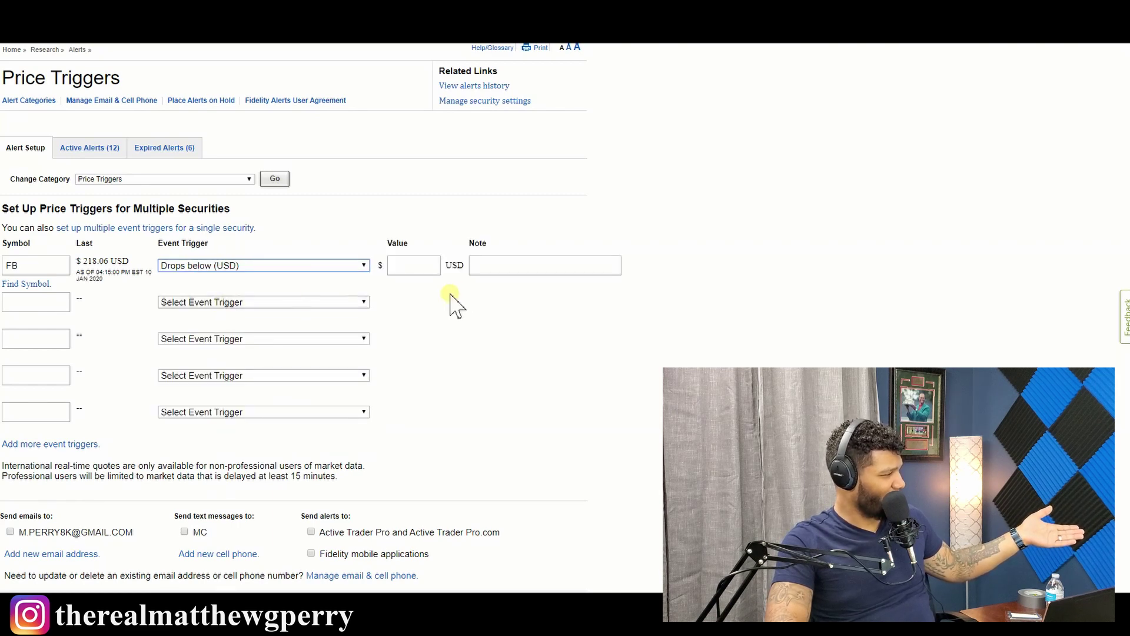
left_click(408, 266)
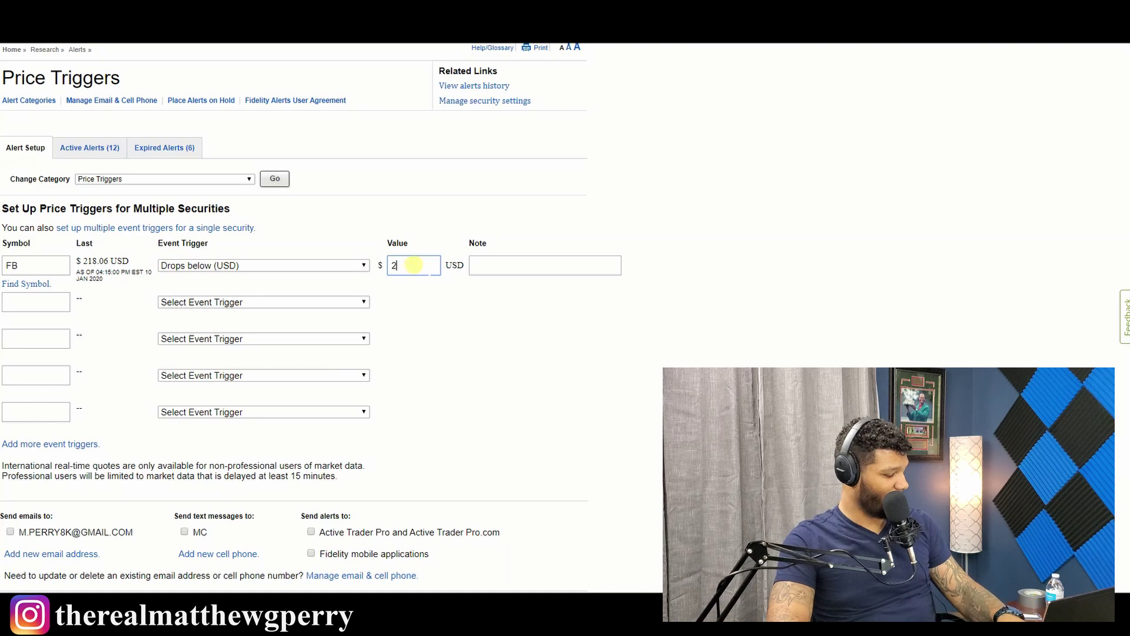
left_click(509, 270)
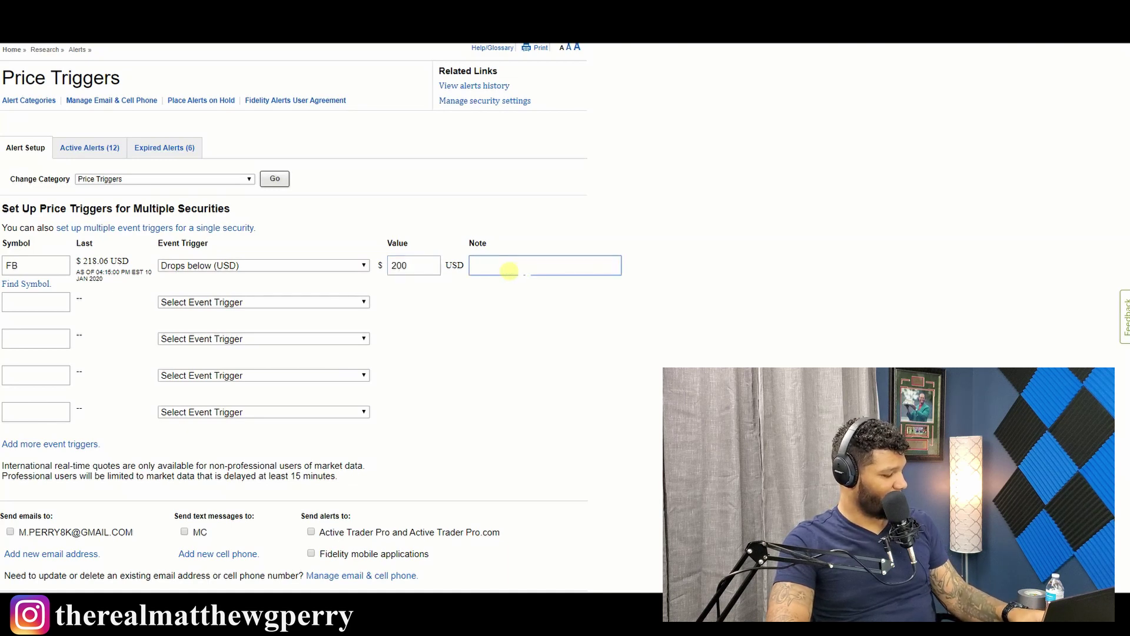
type("buy")
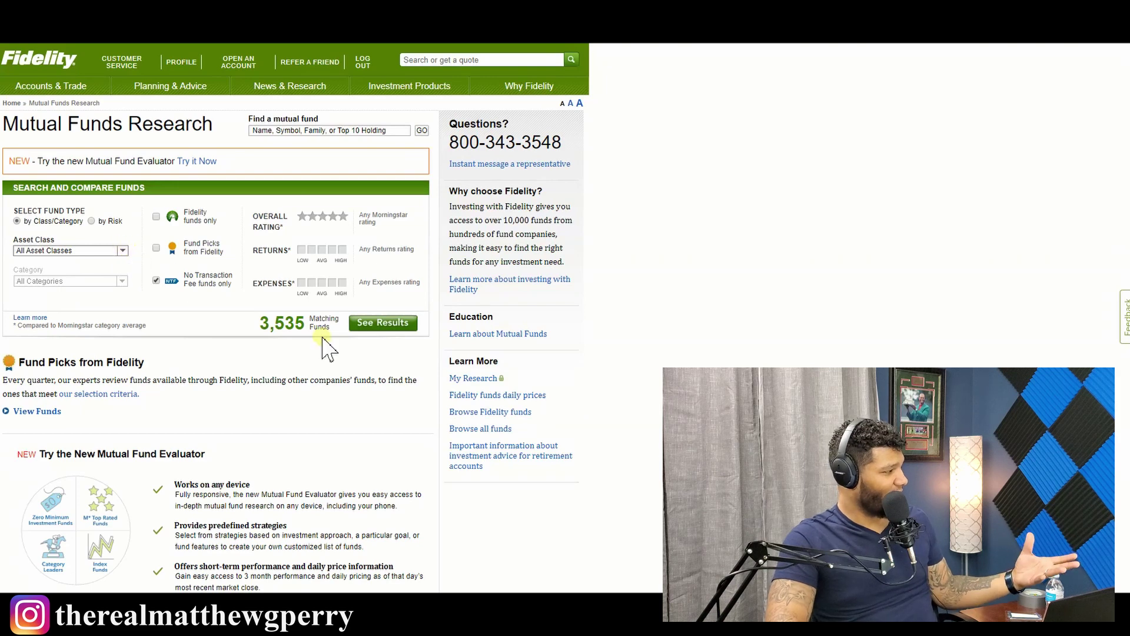
- Show the matching no-transaction-fee mutual funds and look over the results table
left_click(394, 327)
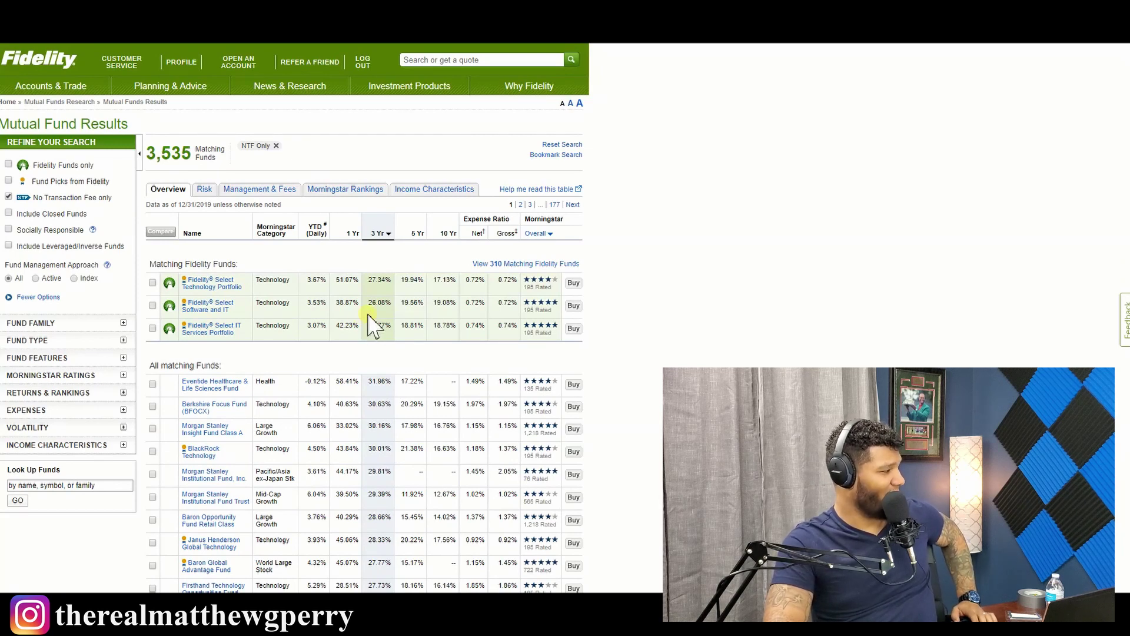
scroll(359, 321, "down", 1)
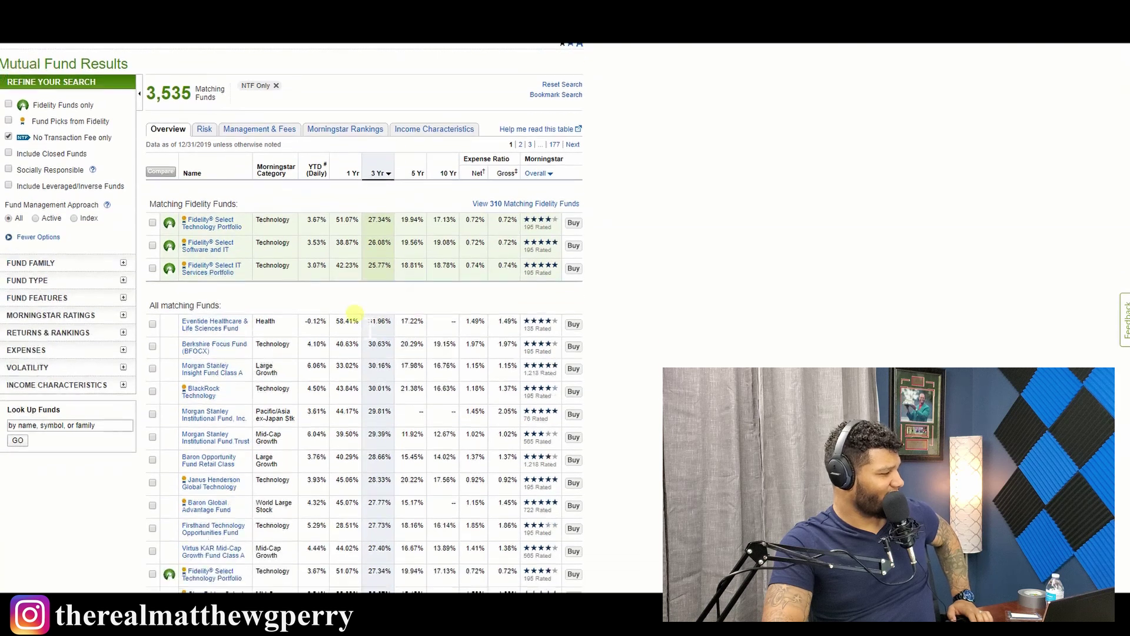
left_click(240, 257)
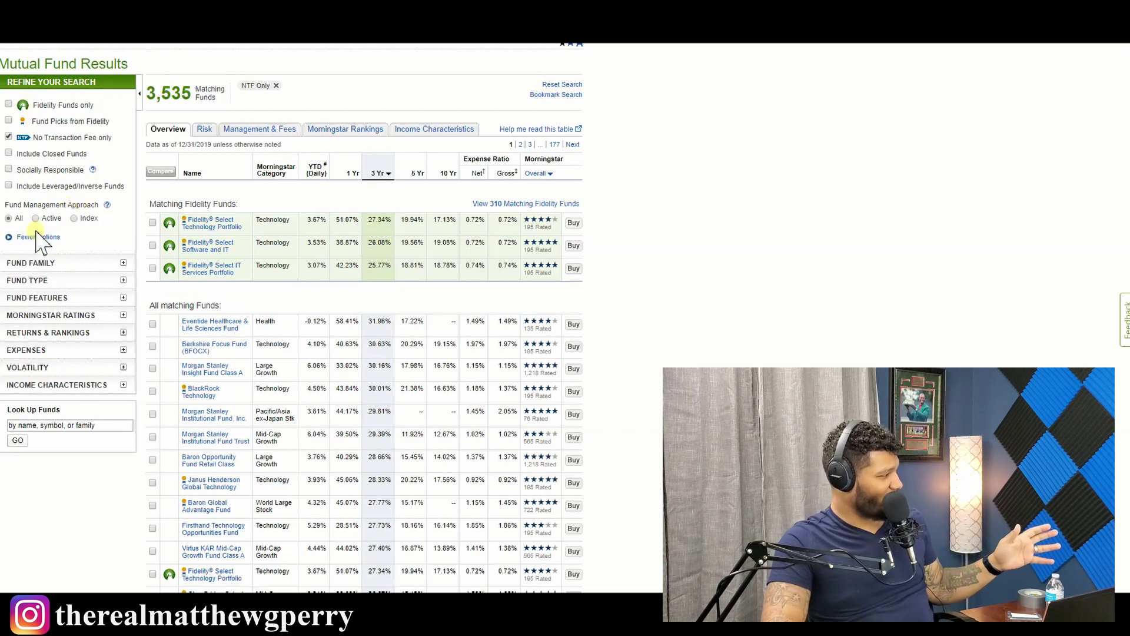
- Check the Fund Family and Fund Type filter options for refining the mutual fund results
left_click(58, 266)
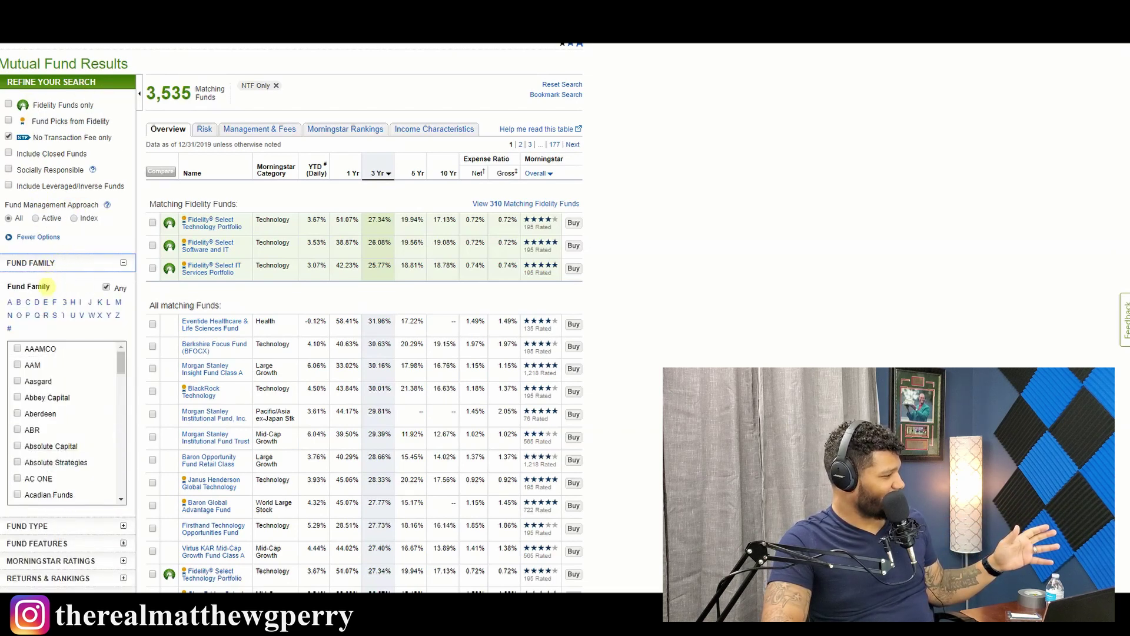
left_click(33, 263)
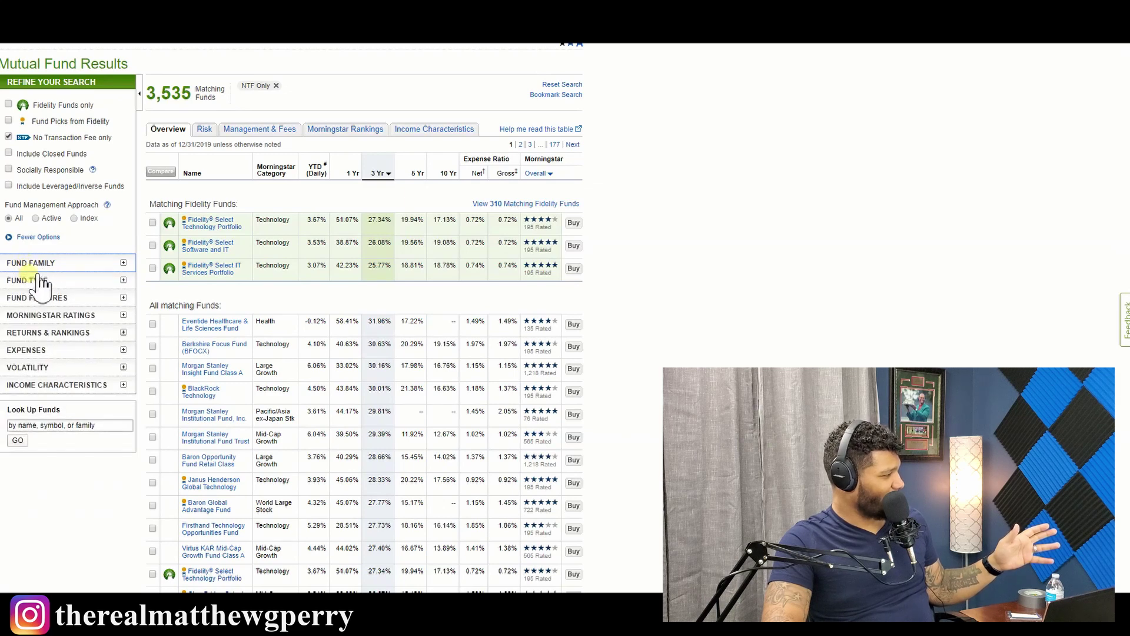
left_click(43, 282)
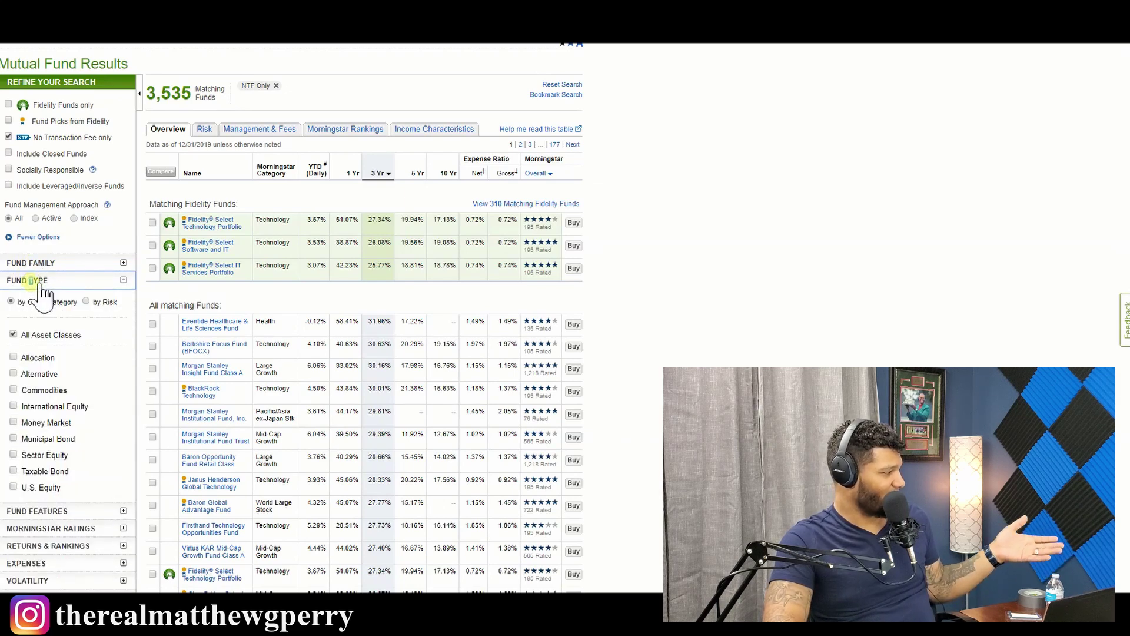
left_click(41, 283)
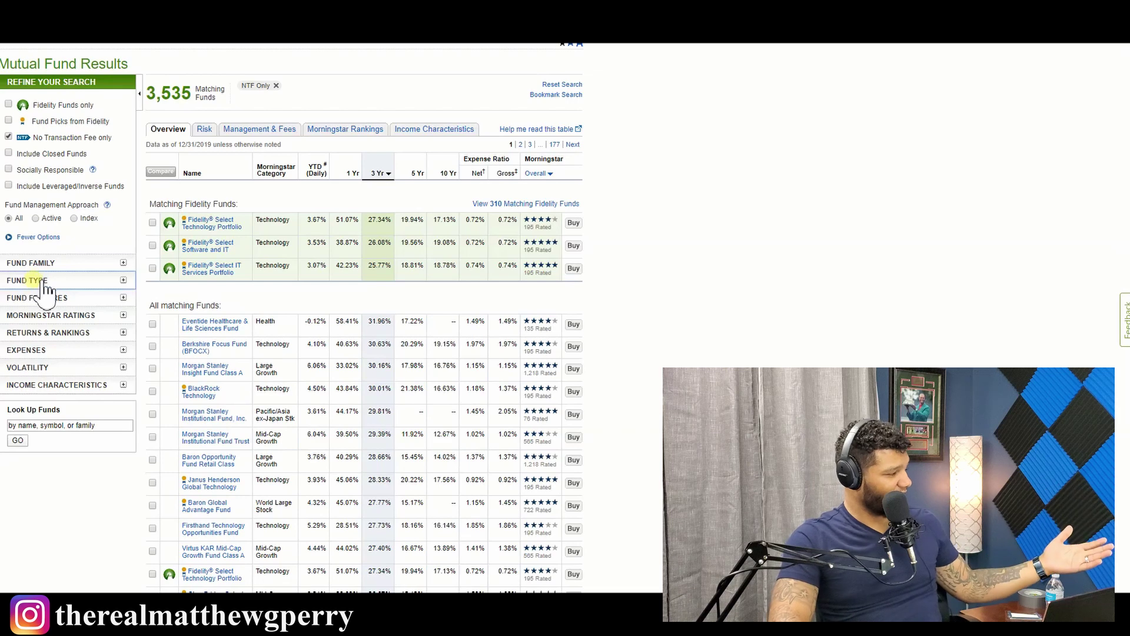
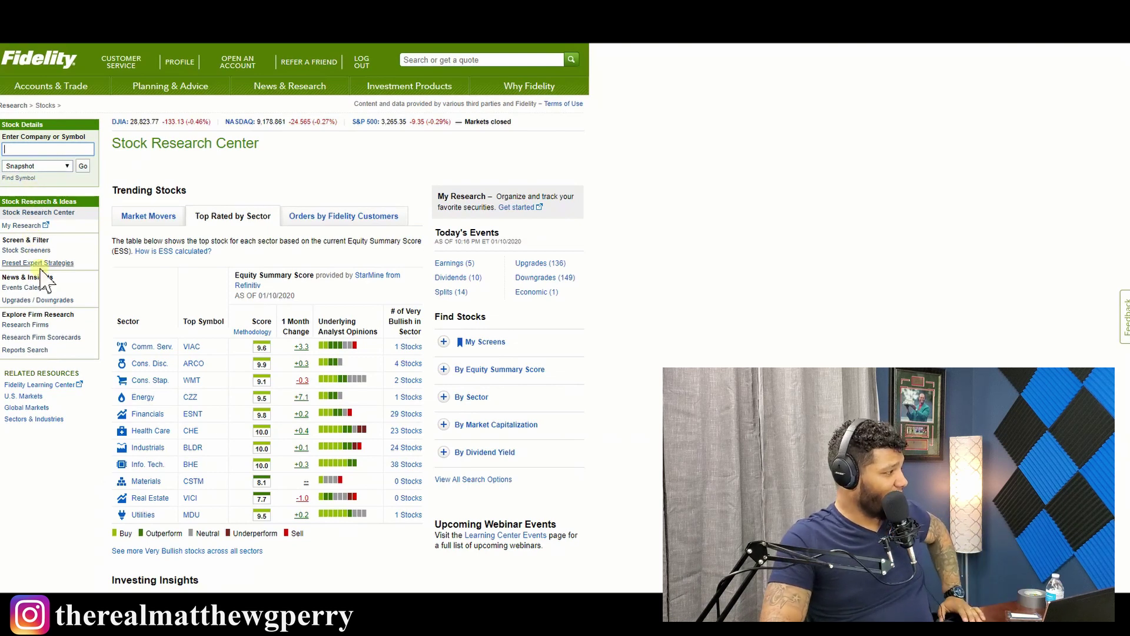
- Open the saved Day Trading Research screen from the Stock Research Center
left_click(491, 342)
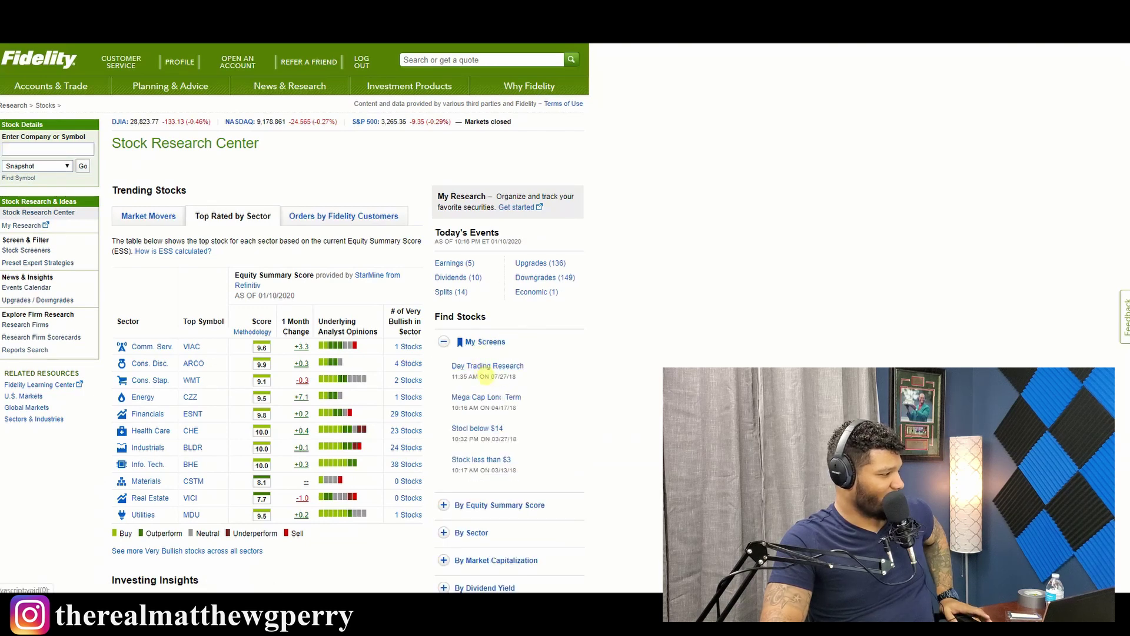
left_click(483, 367)
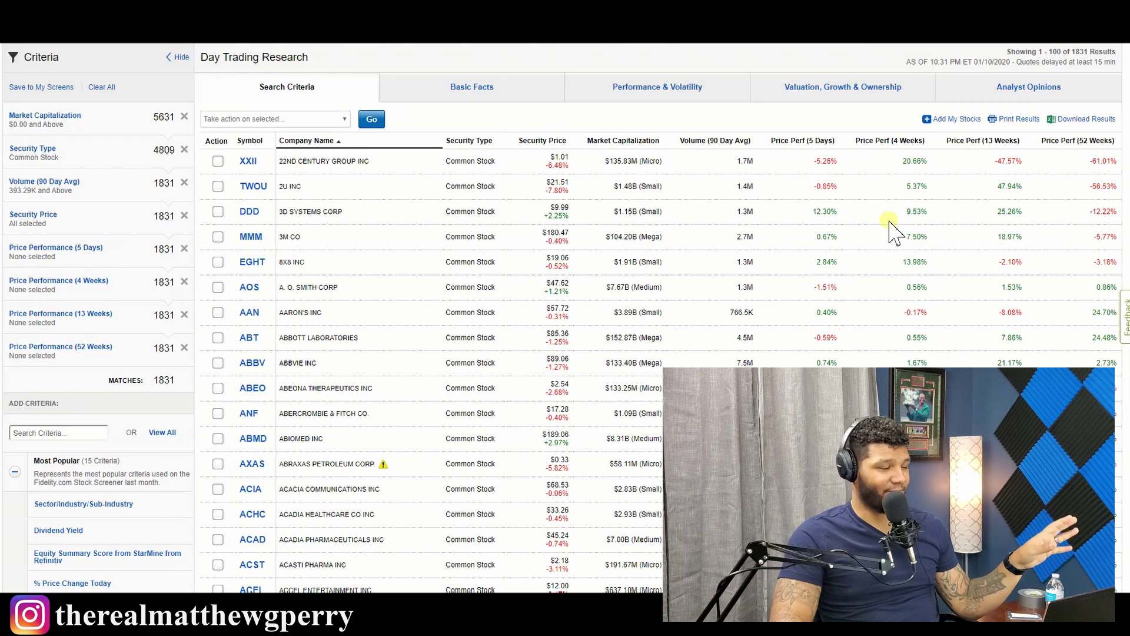
- Return to the Stock Research Center and check the sector choices for finding stocks
scroll(888, 234, "up", 3)
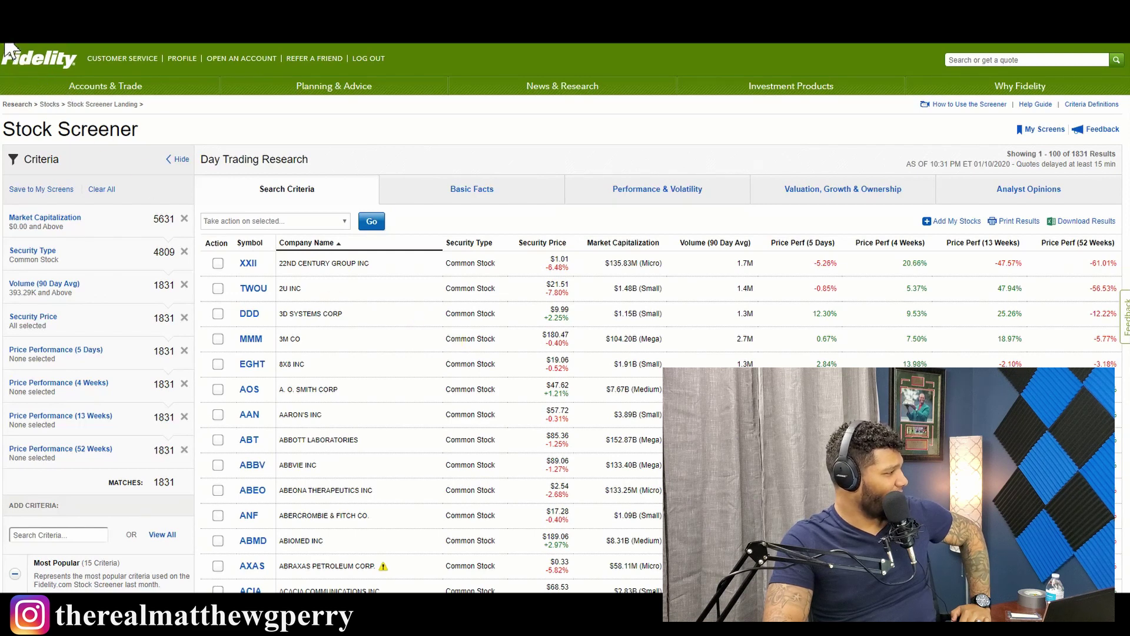
left_click(17, 57)
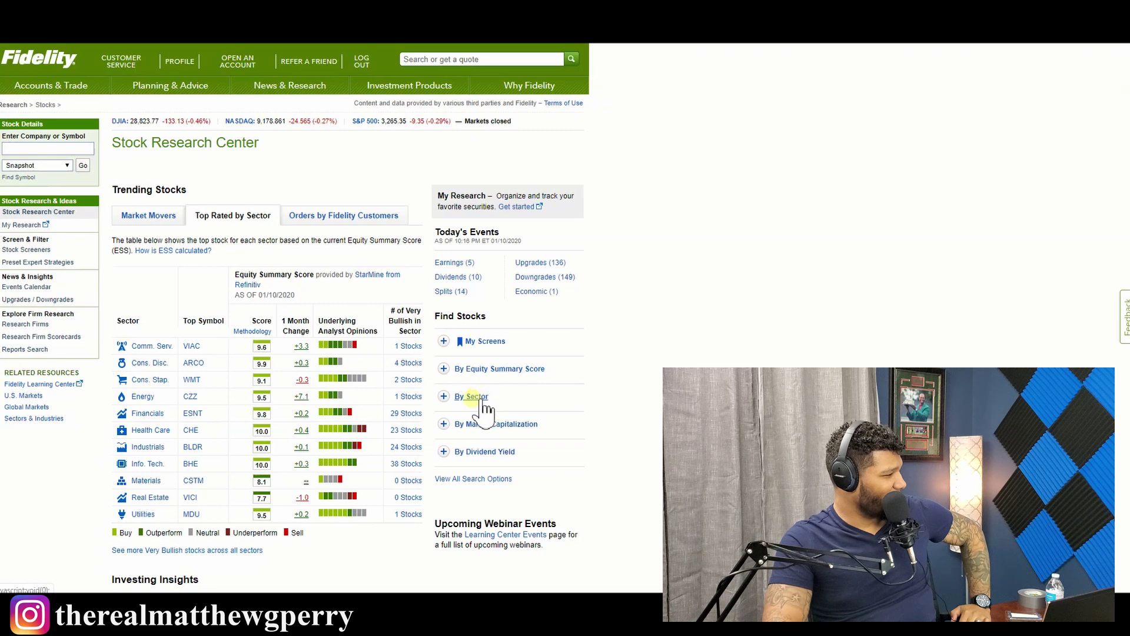
left_click(456, 398)
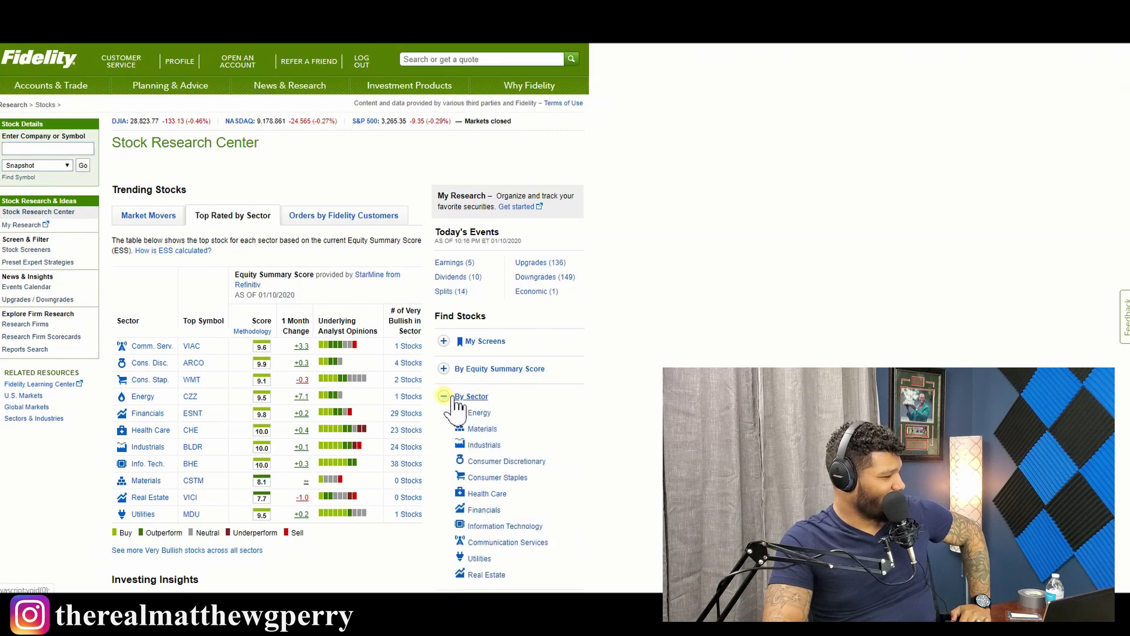
left_click(455, 398)
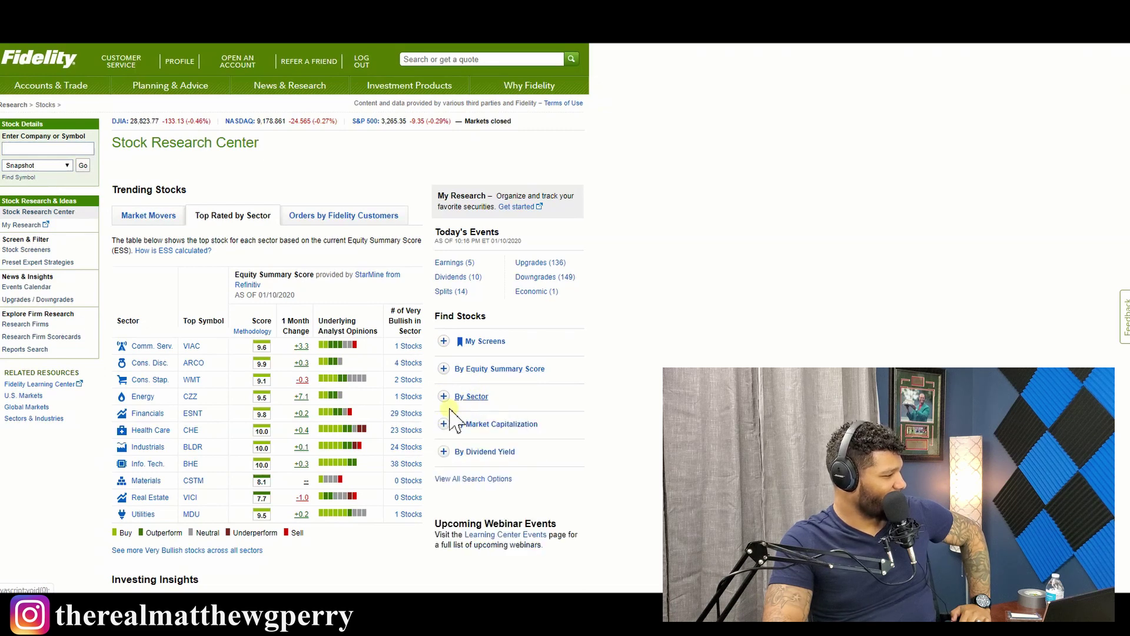
- Show the stocks in the Mega Cap ($102.85B and above) market capitalization group
left_click(458, 425)
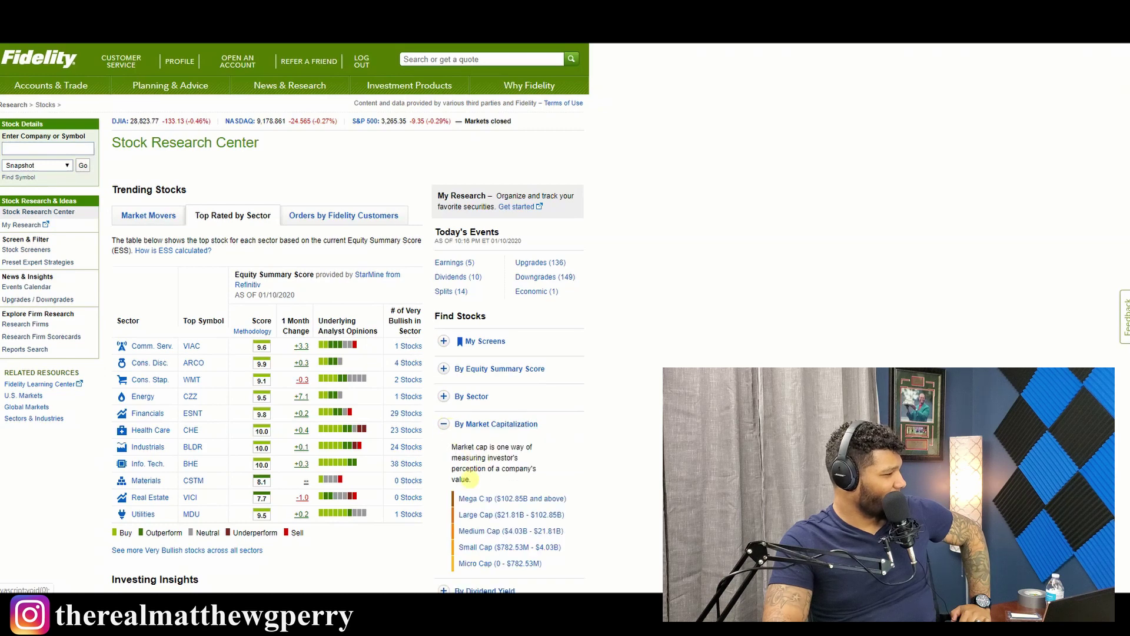
left_click(484, 501)
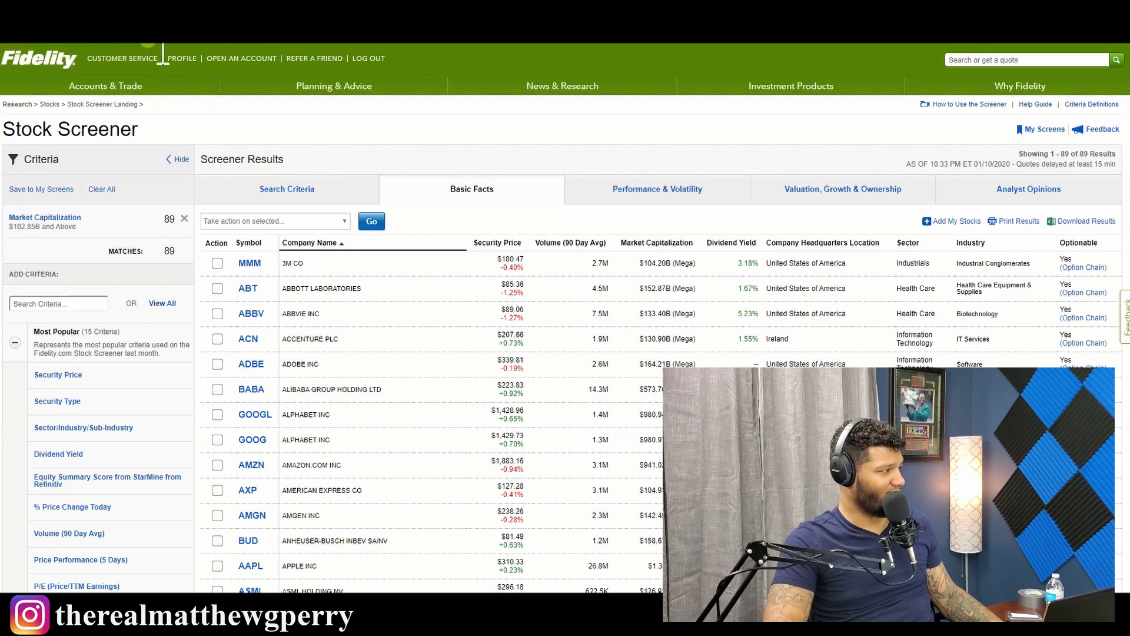
- Open the ETF research page
mouse_move(570, 95)
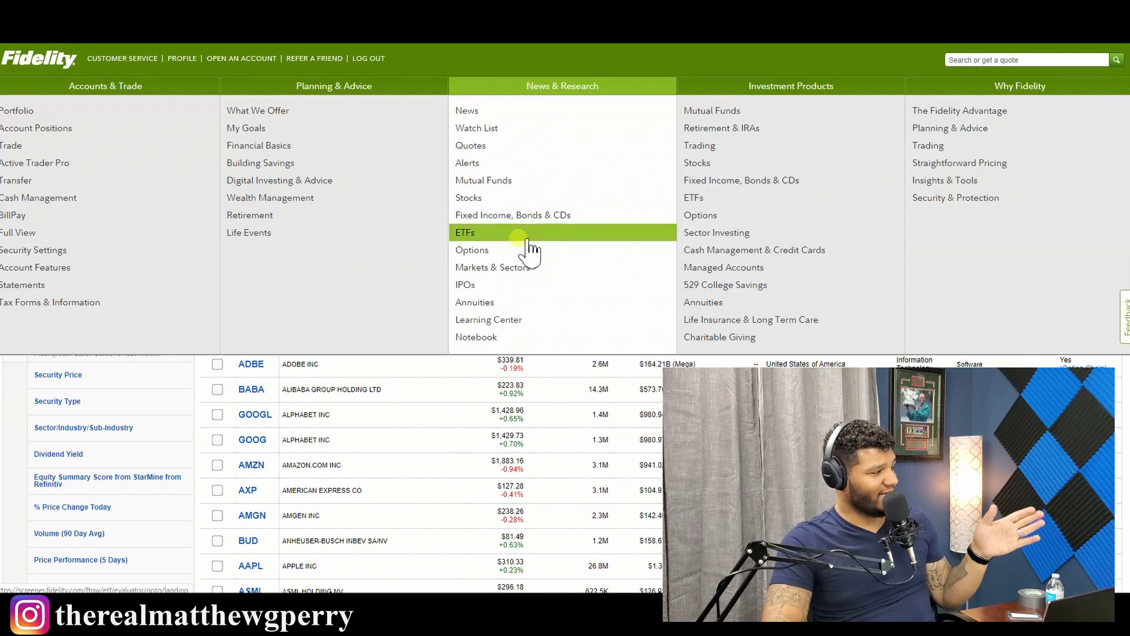
left_click(500, 235)
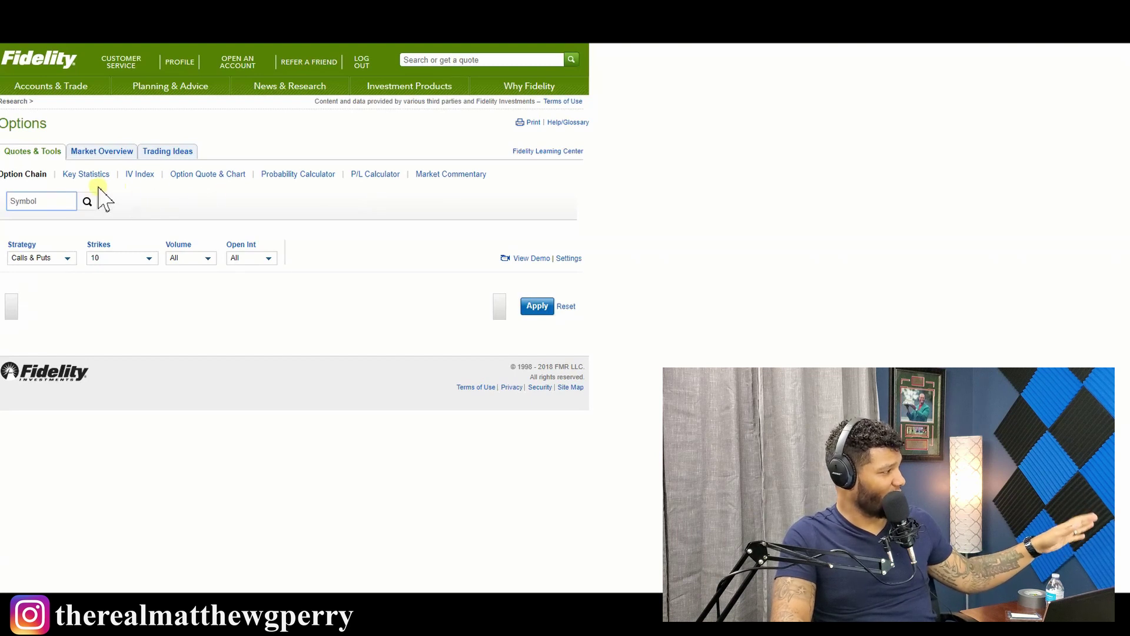
- Look up the option chain for FB and review its calls and puts across the expiration dates
left_click(37, 198)
type("fb")
key("Return")
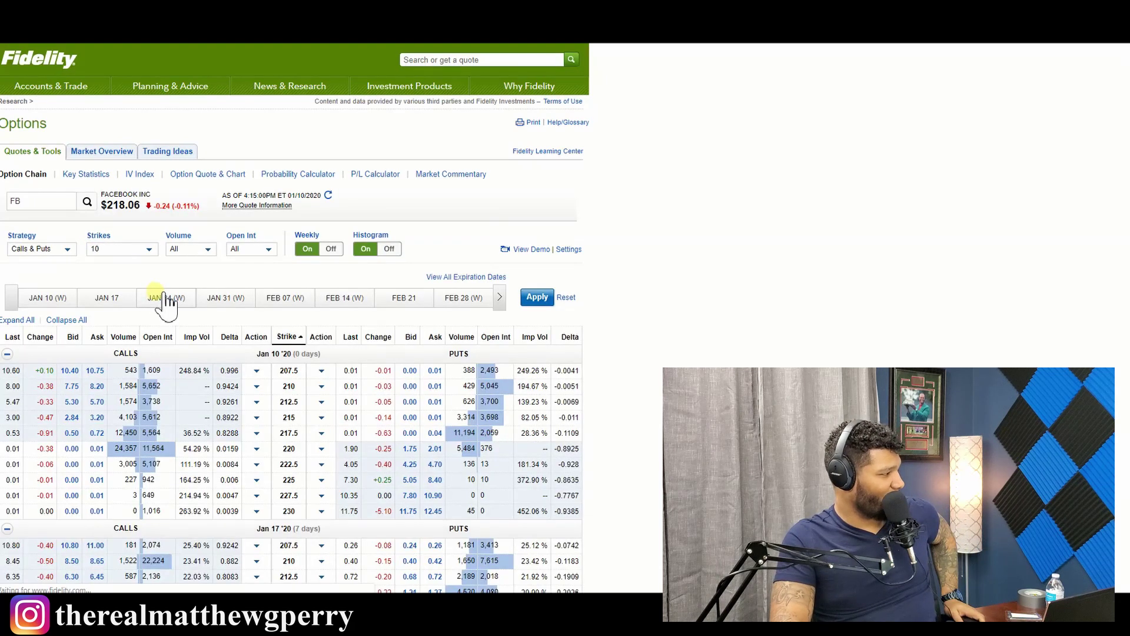
scroll(183, 320, "down", 3)
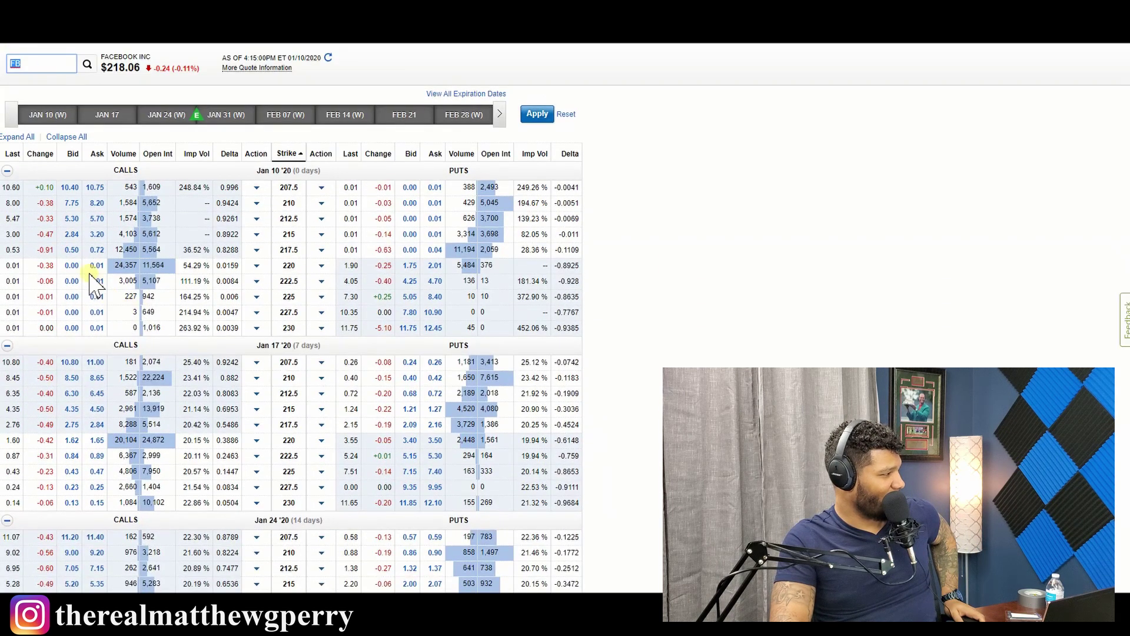
scroll(103, 218, "down", 1)
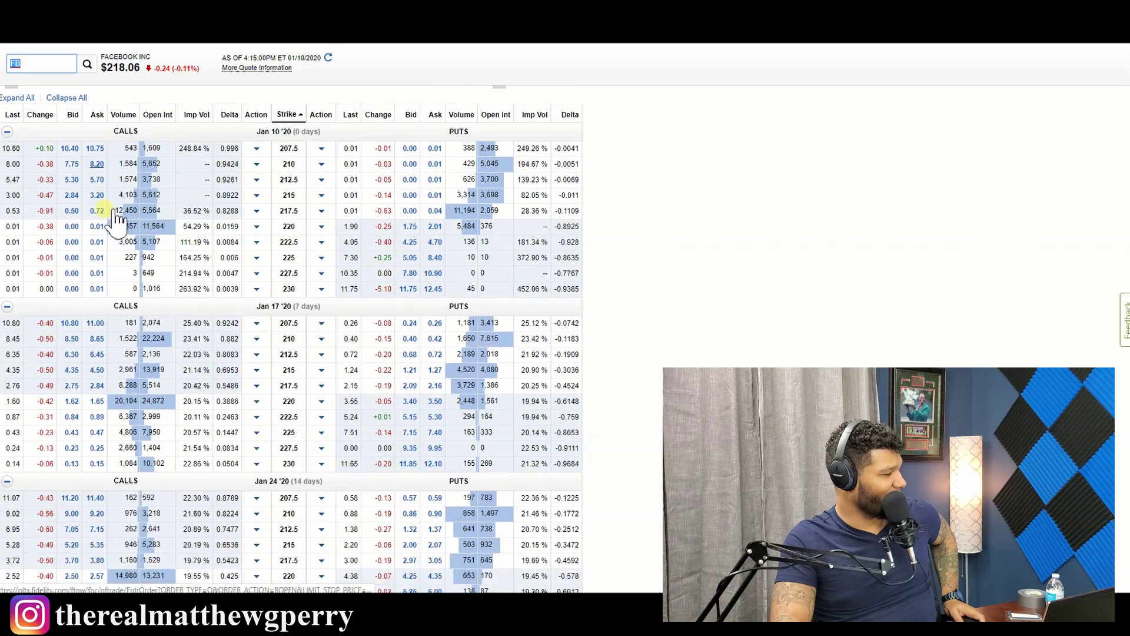
scroll(183, 271, "up", 4)
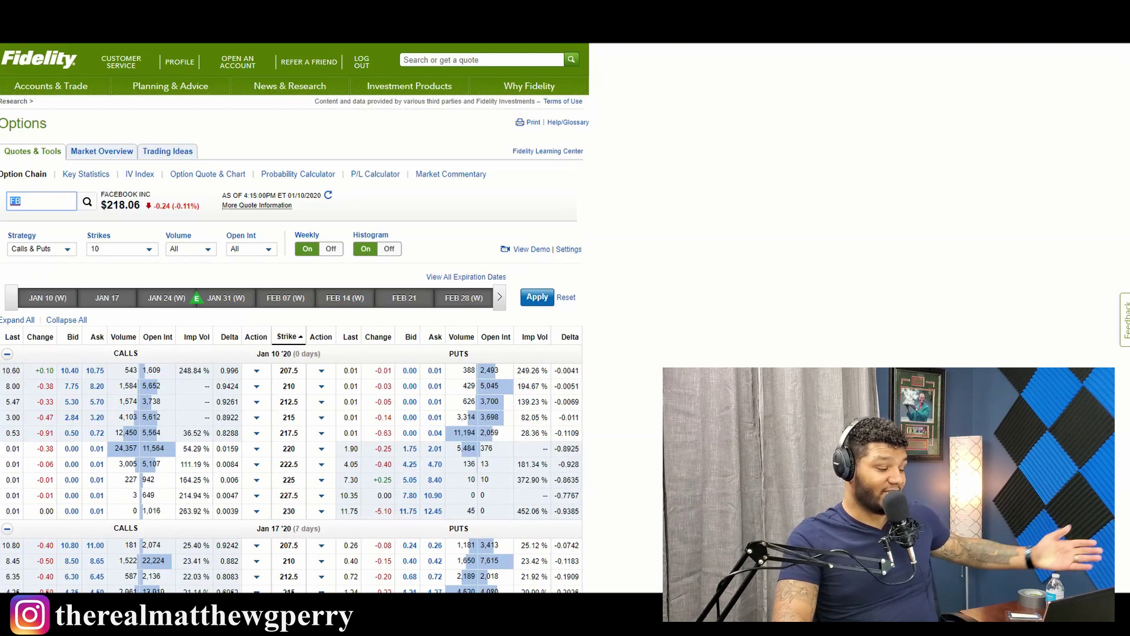
left_click(333, 118)
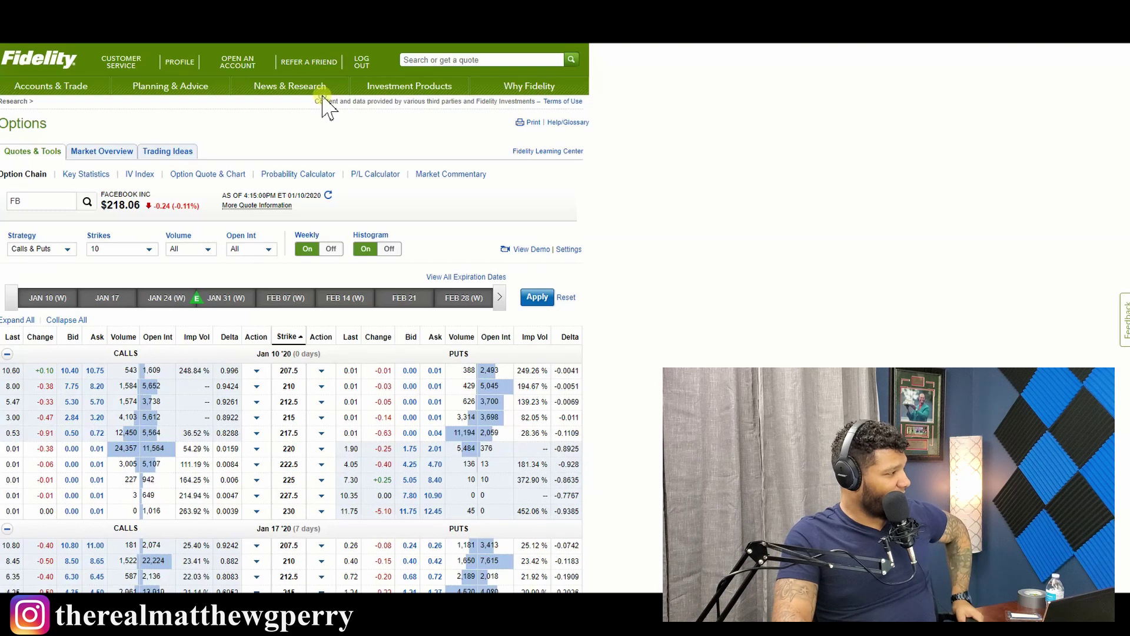
- Open the Initial Public Offerings (IPOs) Calendar to view the current offerings
mouse_move(318, 93)
left_click(281, 300)
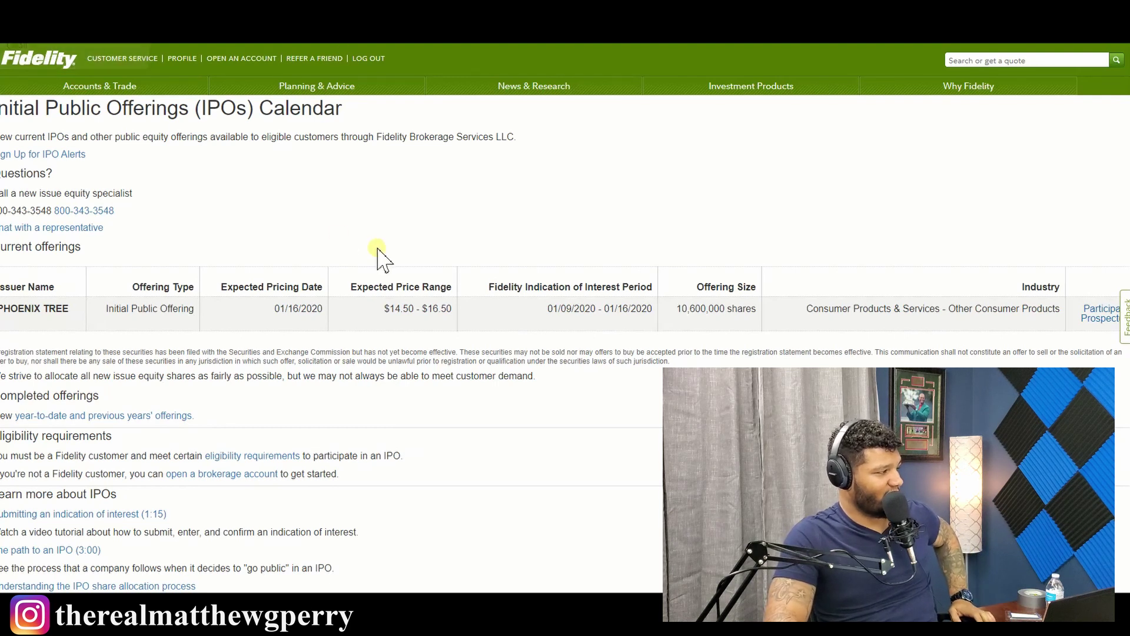
- Search the Fidelity Learning Center for "options" and open the Learn About Options Trading result
mouse_move(545, 88)
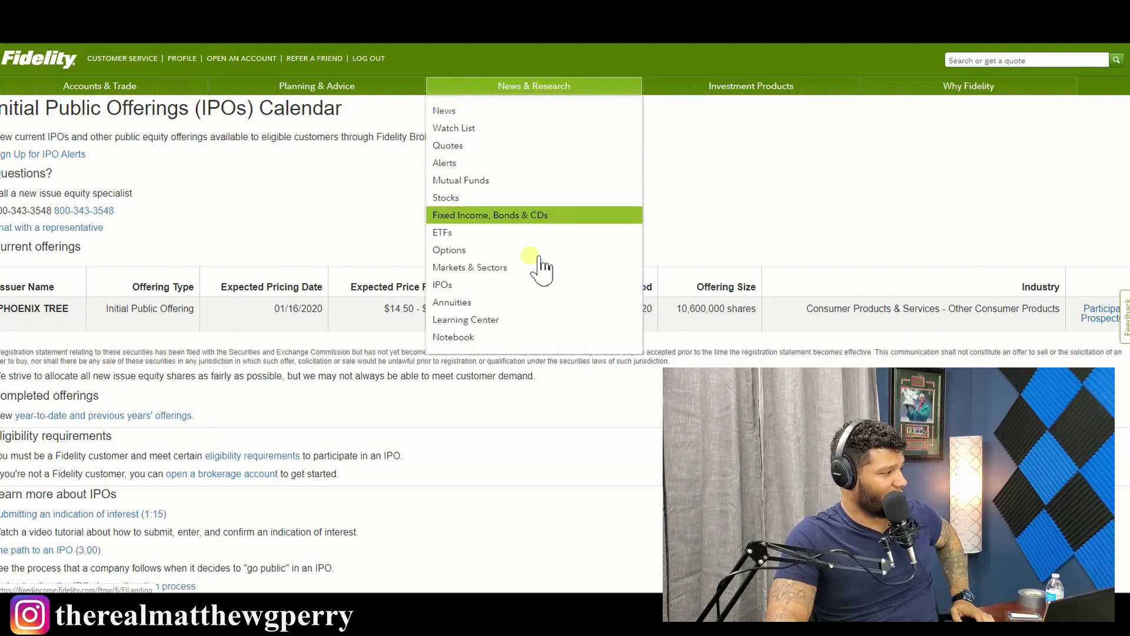
left_click(508, 321)
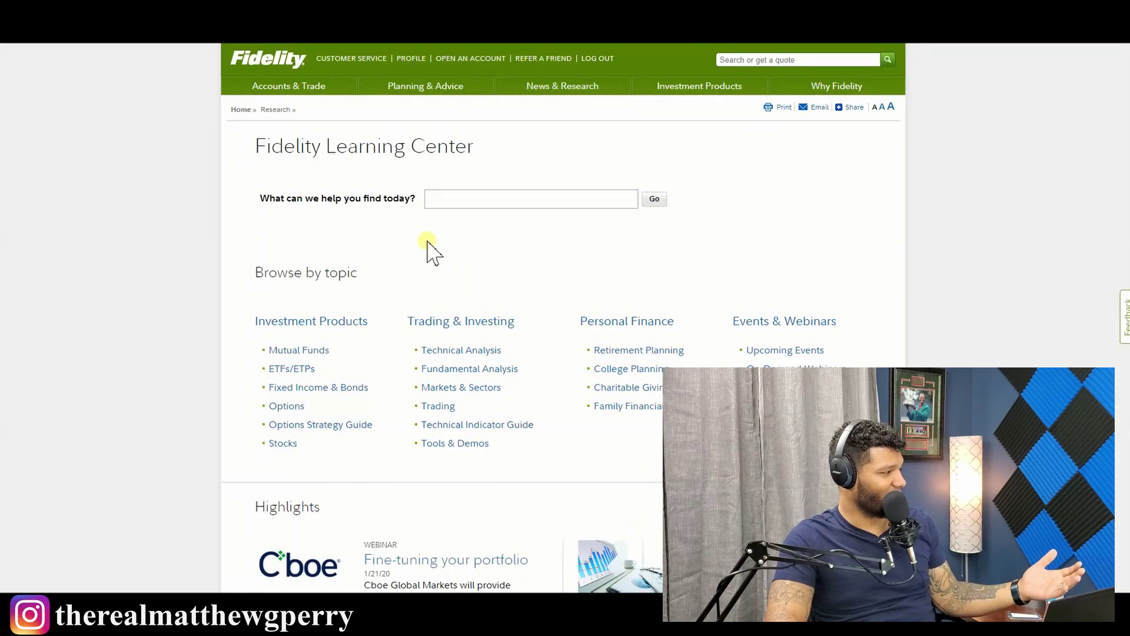
left_click(450, 199)
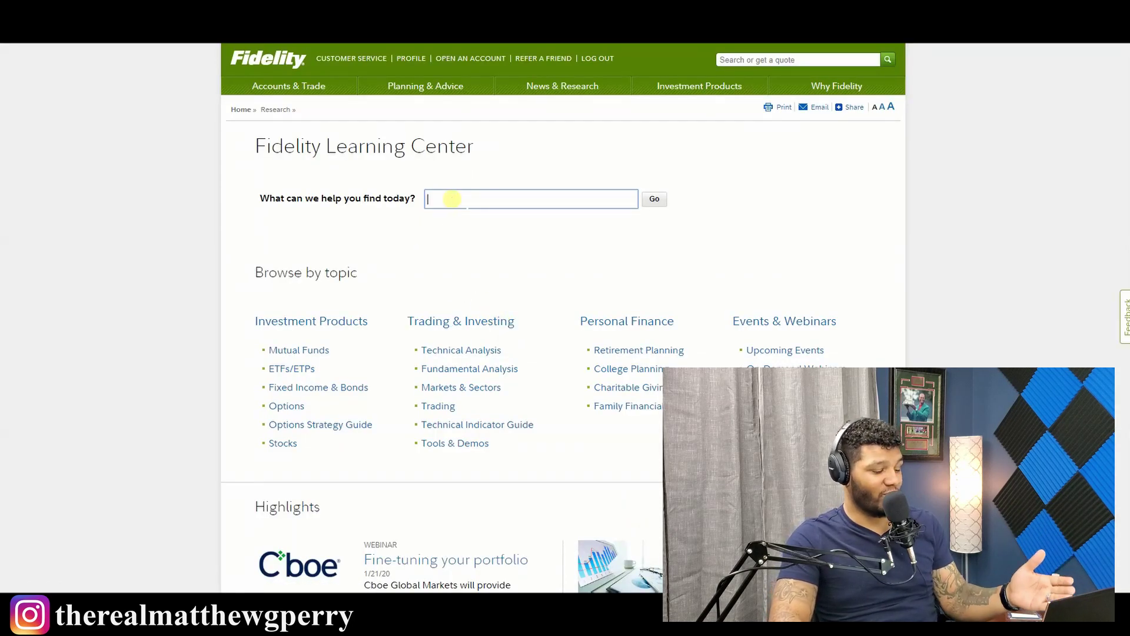
type("op")
type("tion")
type("s")
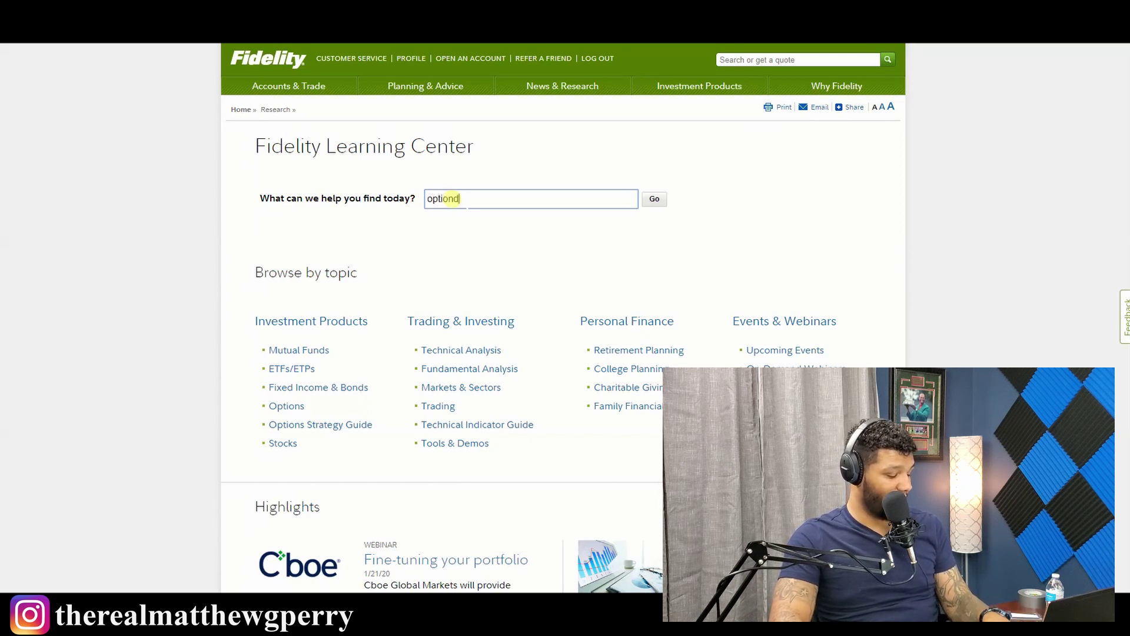
key("Return")
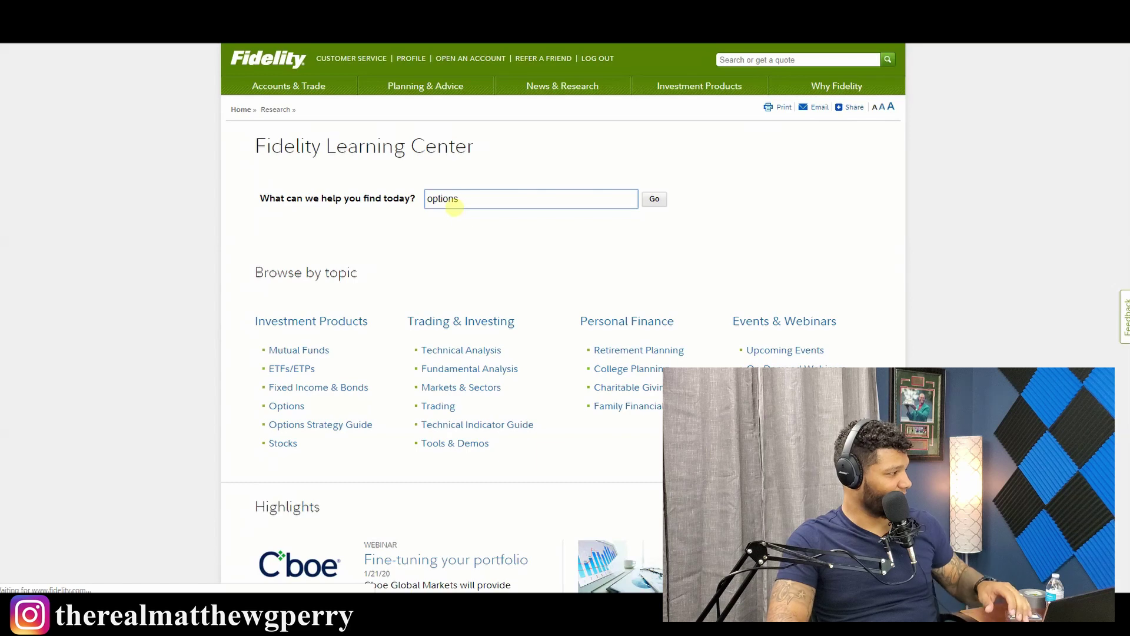
left_click(653, 201)
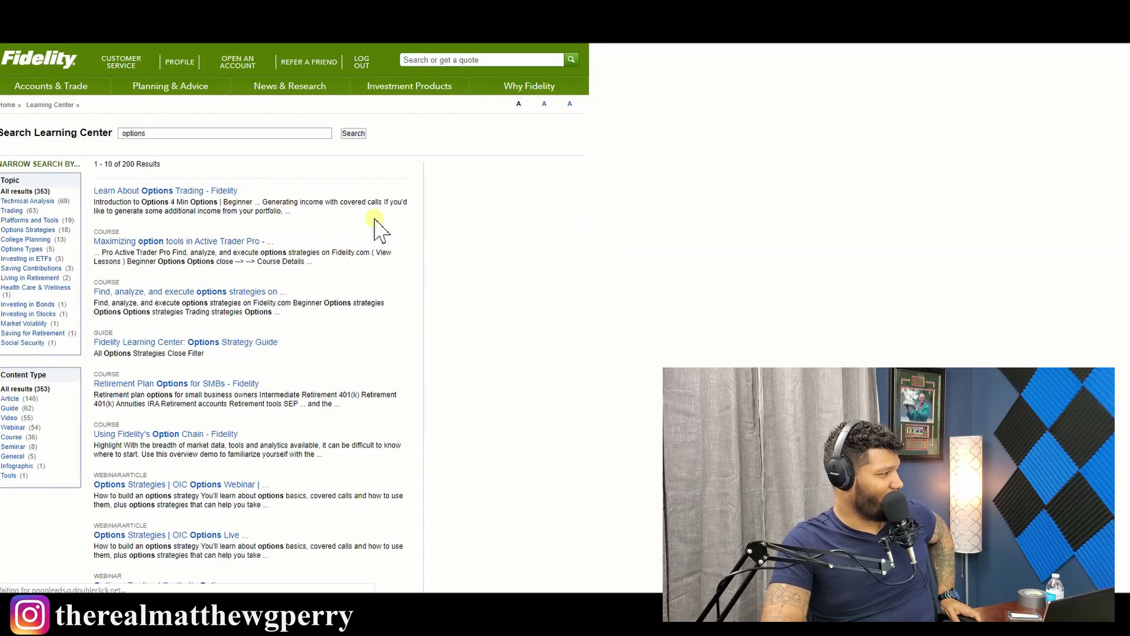
left_click(170, 193)
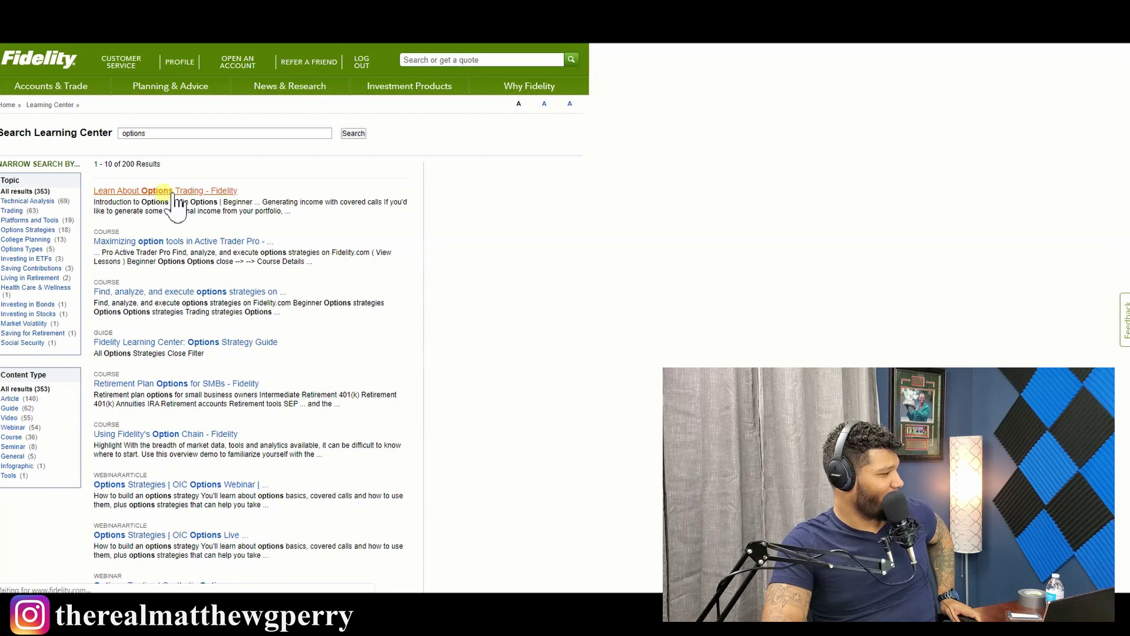